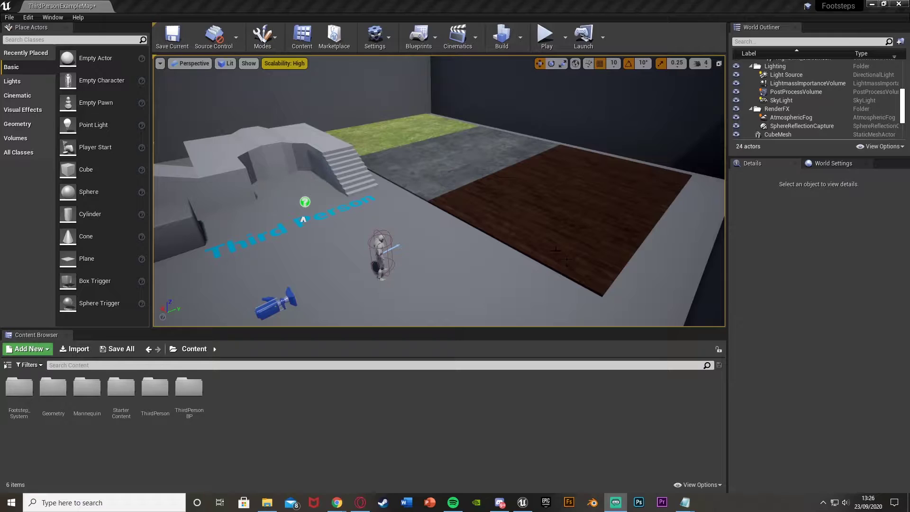
key(w)
right_drag(567, 260, 778, 279)
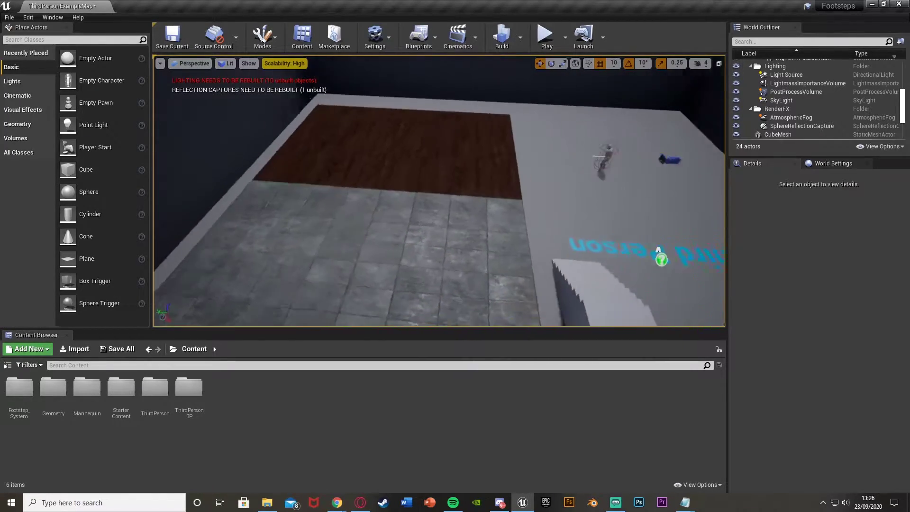
right_drag(465, 199, 552, 248)
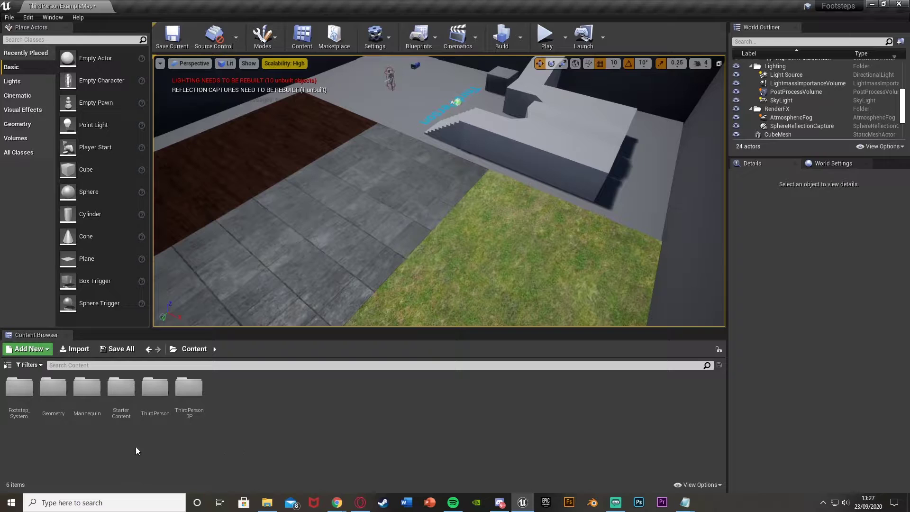
Step: Open the Footstep_System folder and preview the grass and wood footstep sound waves
double_click(22, 395)
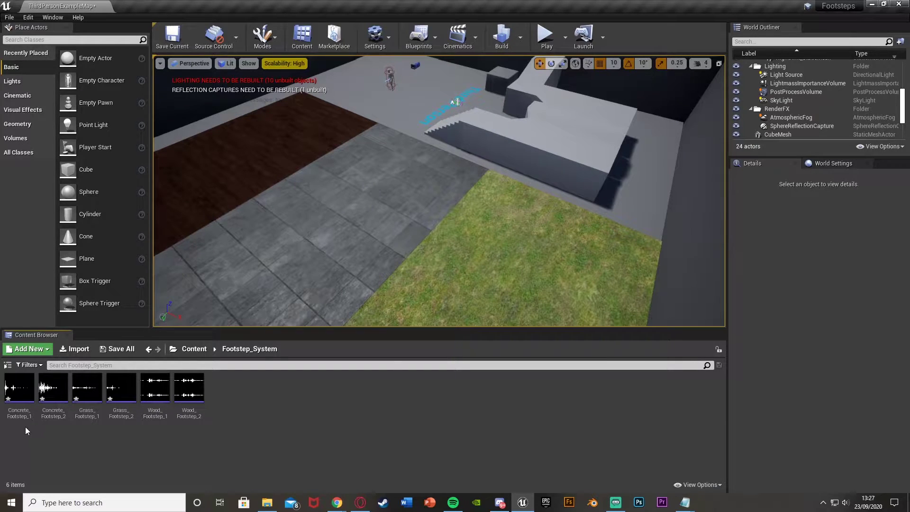
click(84, 390)
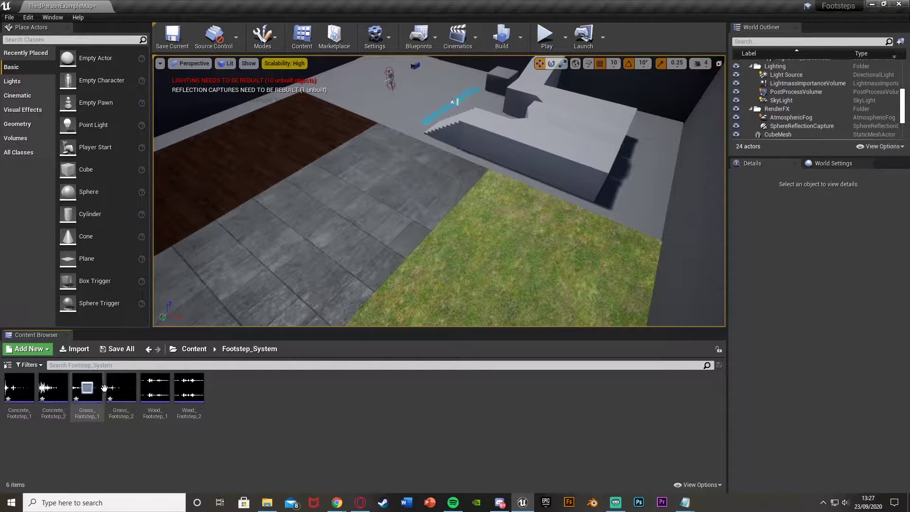
click(121, 389)
click(153, 388)
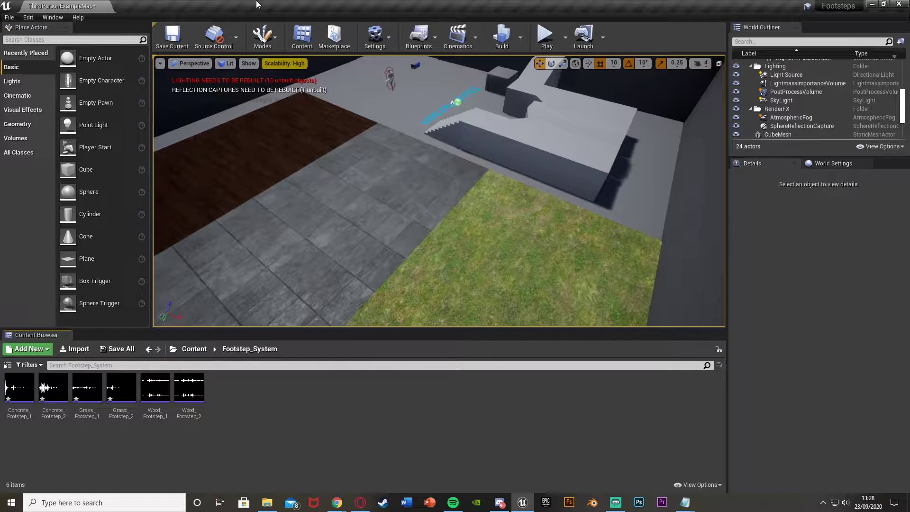
Step: Create a Sound Cue named Concrete_Footstep_Cue in the Footstep_System folder
right_click(275, 416)
mouse_move(303, 396)
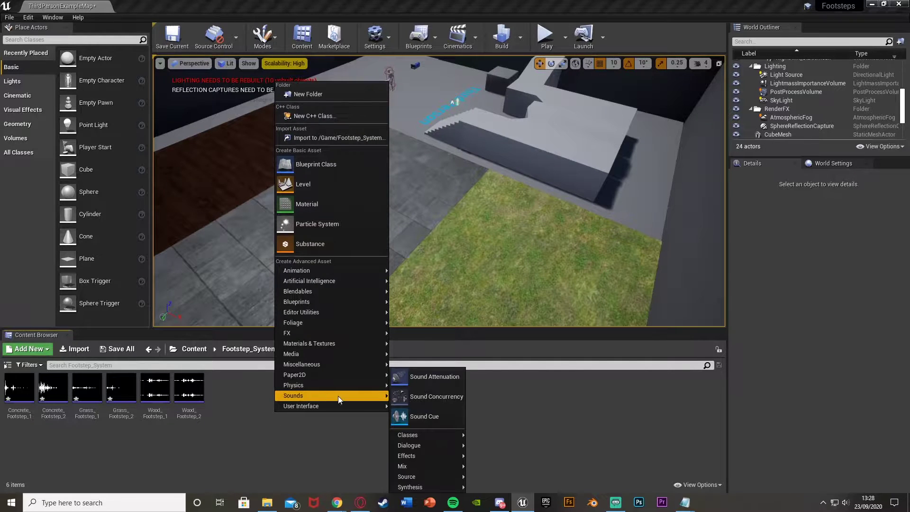
click(429, 415)
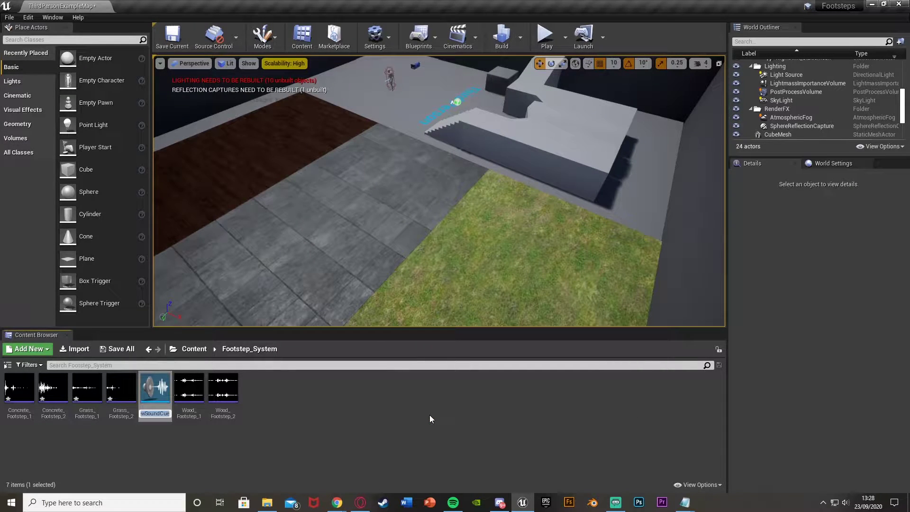
text(Concrete_Fo)
text(otstep_Cue)
key(Return)
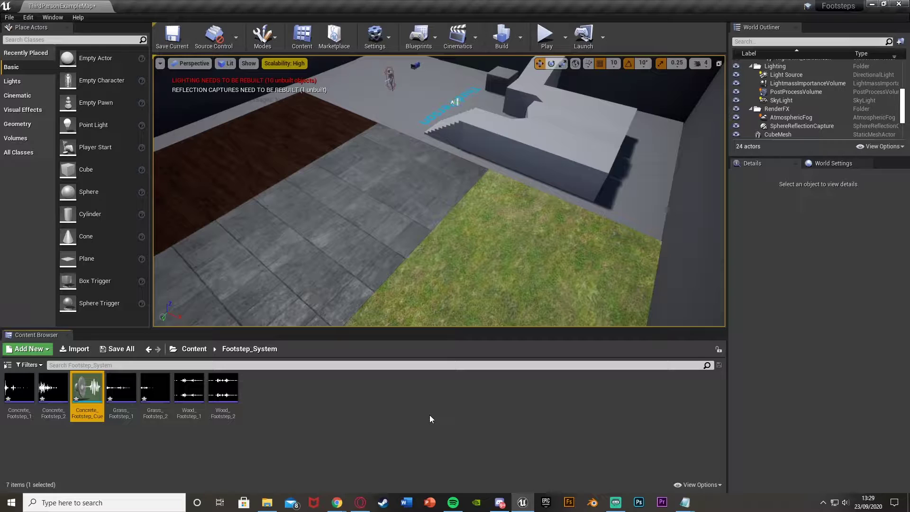
Step: Make two duplicates of Concrete_Footstep_Cue in the same folder
click(93, 415)
click(96, 407)
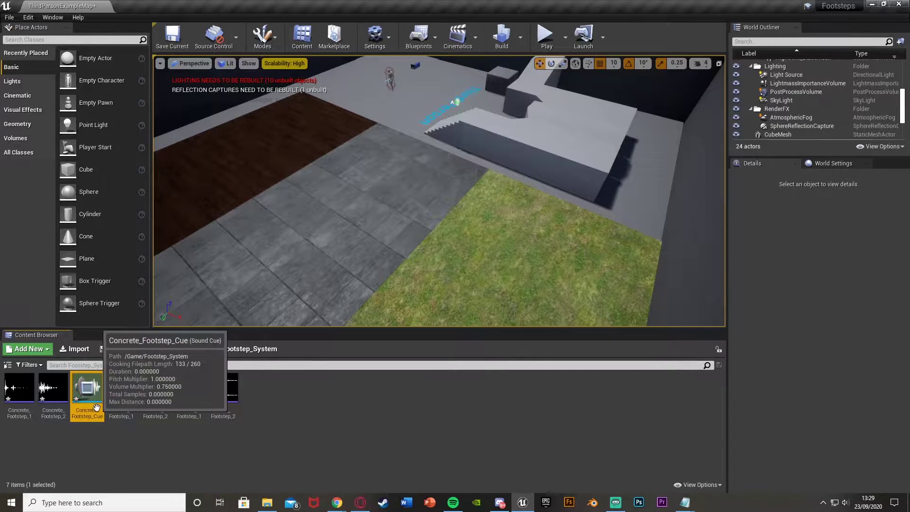
key(ctrl+v)
key(ctrl+v)
key(ctrl+z)
Step: Rename the duplicate Concrete_Footstep_Cue_2 as Grass_Footstep_Cue
click(262, 407)
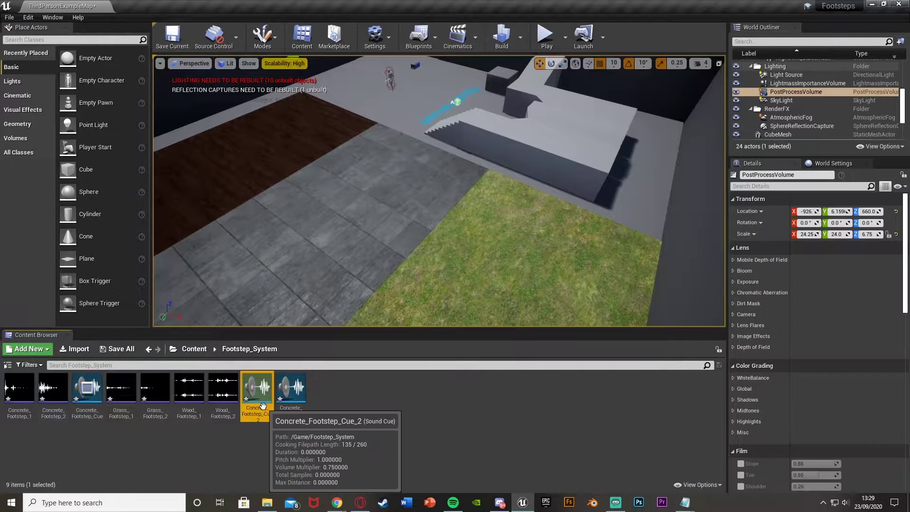
key(F2)
key(End)
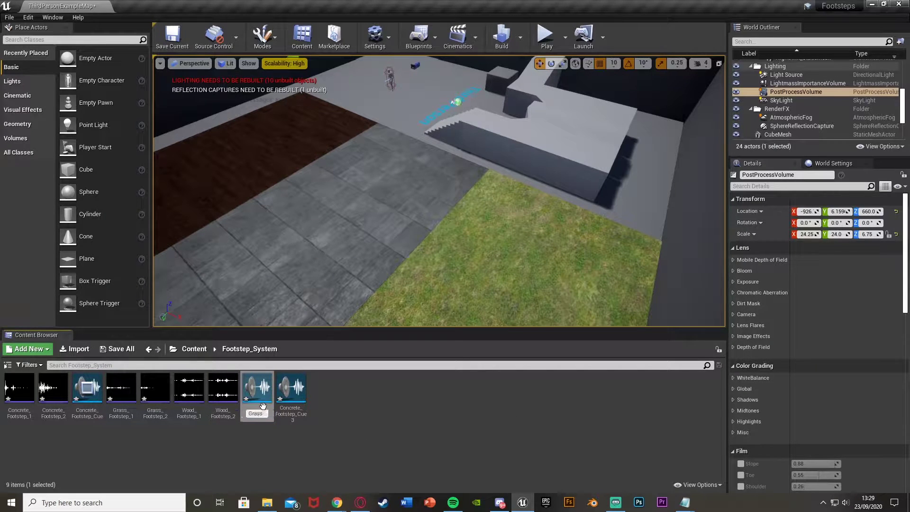
key(BackSpace)
key(BackSpace)
key(Return)
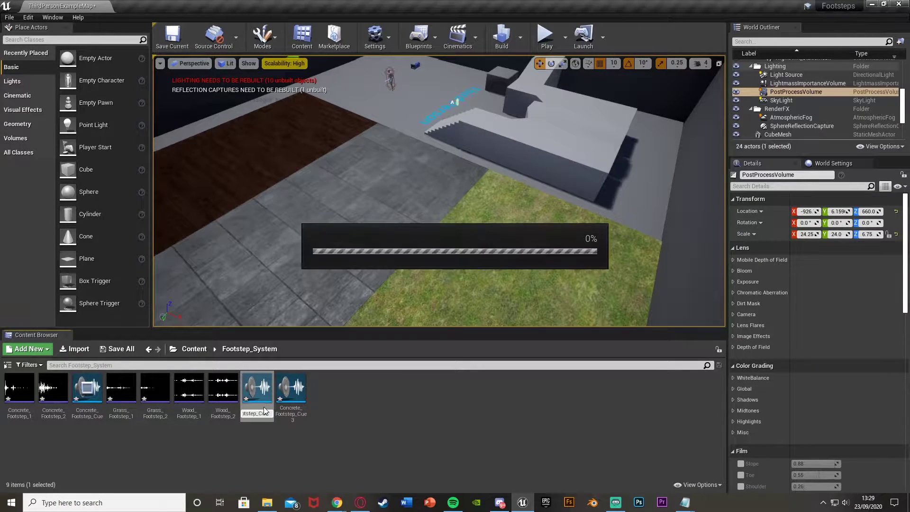
Step: Rename the remaining duplicate cue as Wood_Footstep_Cue
click(126, 407)
key(F2)
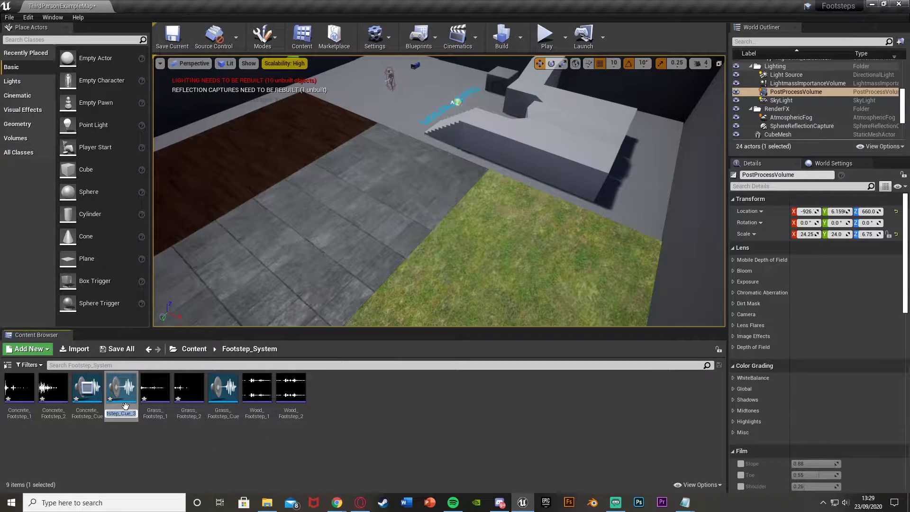
text(Wood_Footstep_Cue)
key(Return)
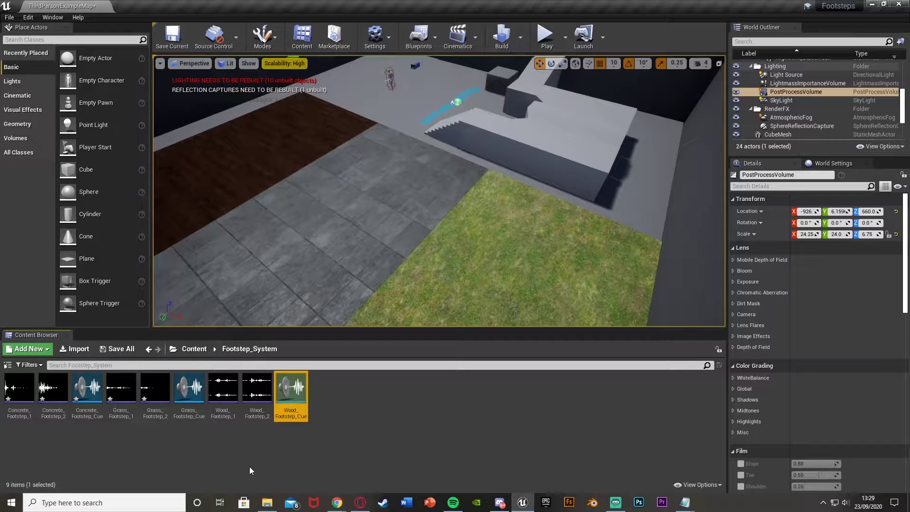
Step: Open the wood, grass and concrete footstep cues together for editing and bring Wood_Footstep_Cue to the front
ctrl+click(189, 401)
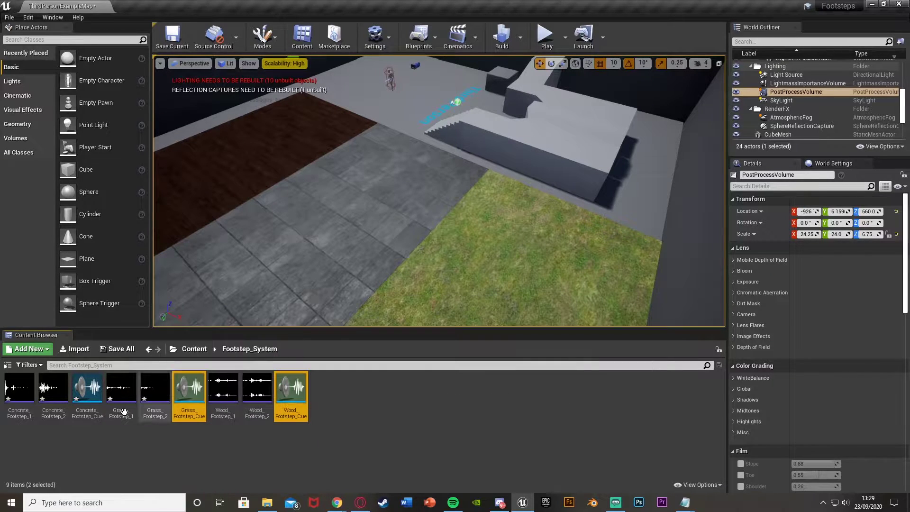
ctrl+click(90, 408)
double_click(93, 410)
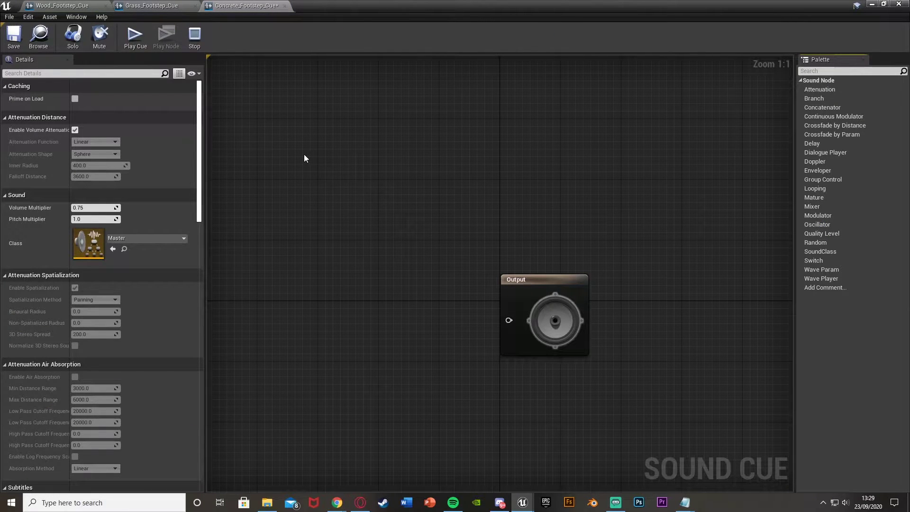
click(69, 5)
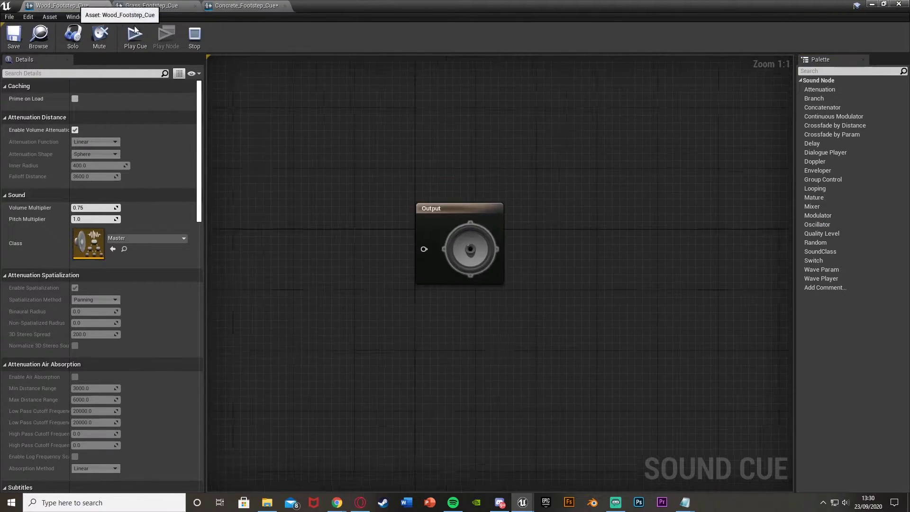
Step: Add the Wood_Footstep_1 and Wood_Footstep_2 sound waves to the Wood_Footstep_Cue graph as wave players
double_click(748, 8)
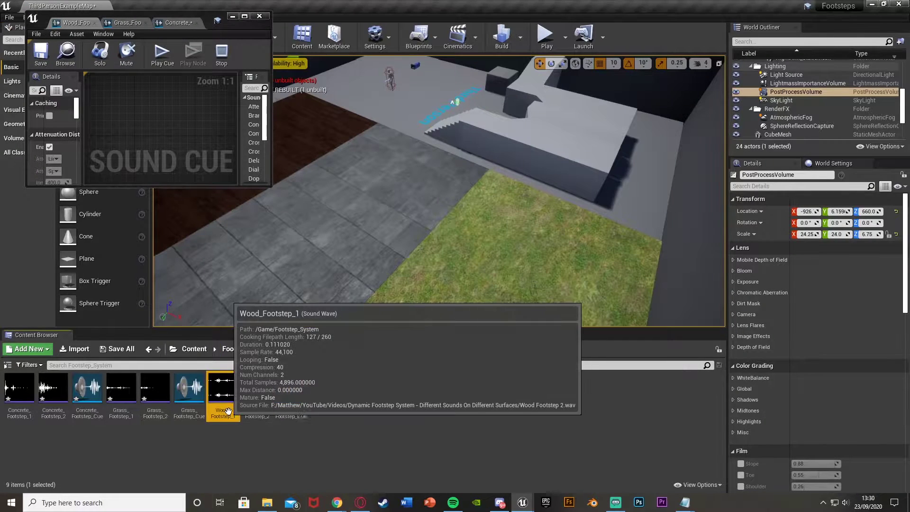
ctrl+click(256, 393)
drag(256, 393, 161, 138)
click(244, 16)
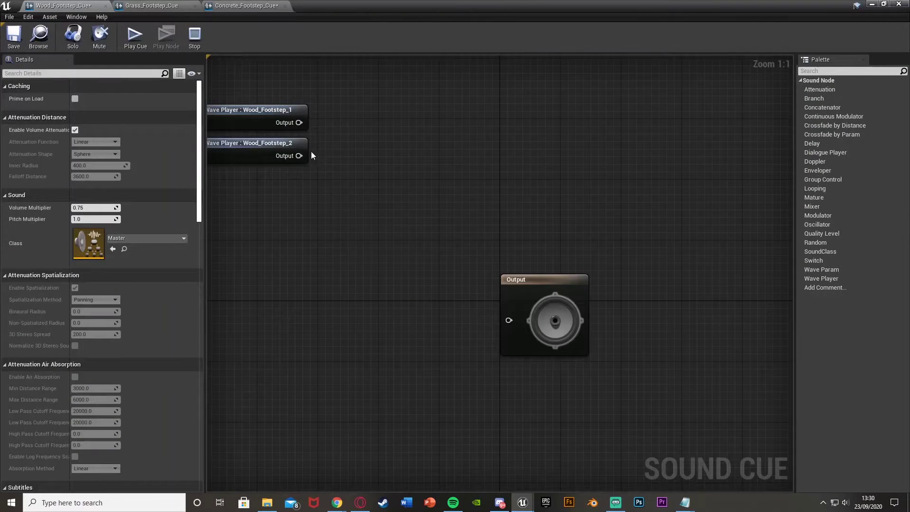
Step: Move the two wood wave player nodes to the input side of the Output node, leaving space between them and it
drag(322, 96, 275, 160)
drag(246, 112, 246, 257)
right_drag(246, 257, 369, 222)
drag(343, 227, 321, 242)
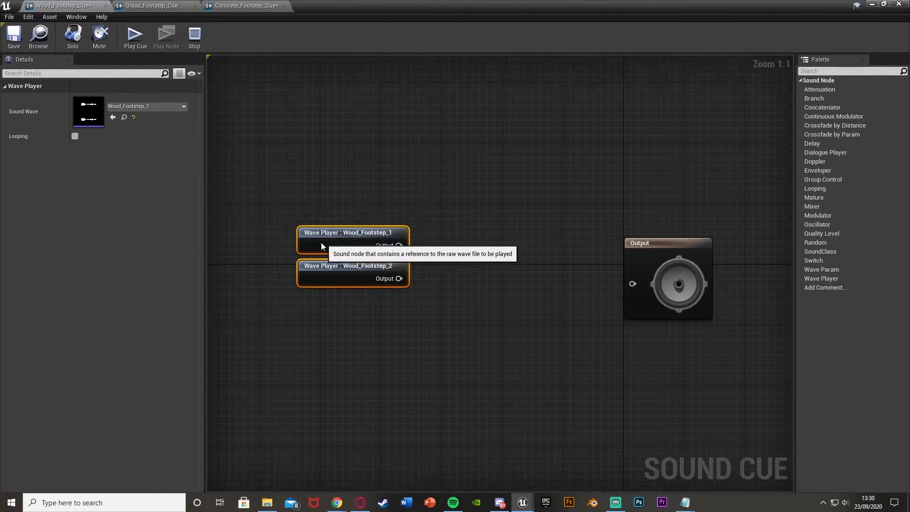
click(392, 248)
right_drag(392, 248, 308, 219)
click(268, 227)
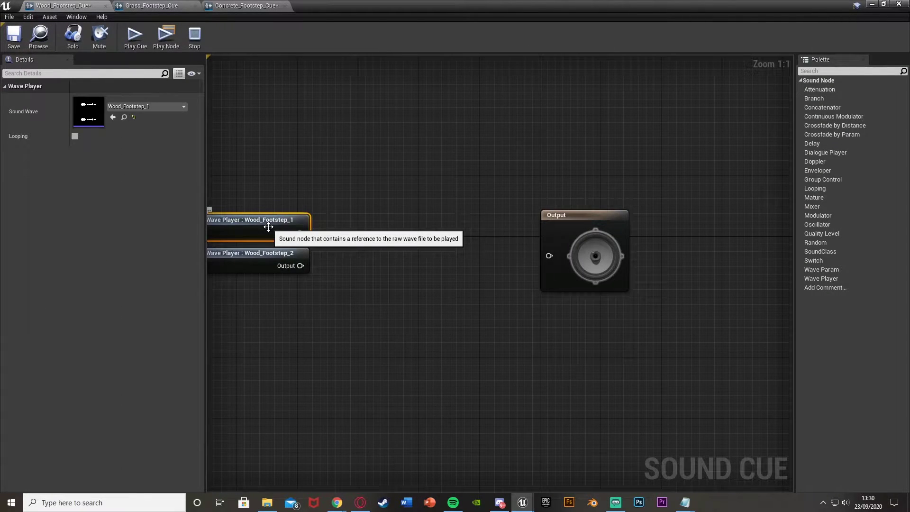
click(350, 144)
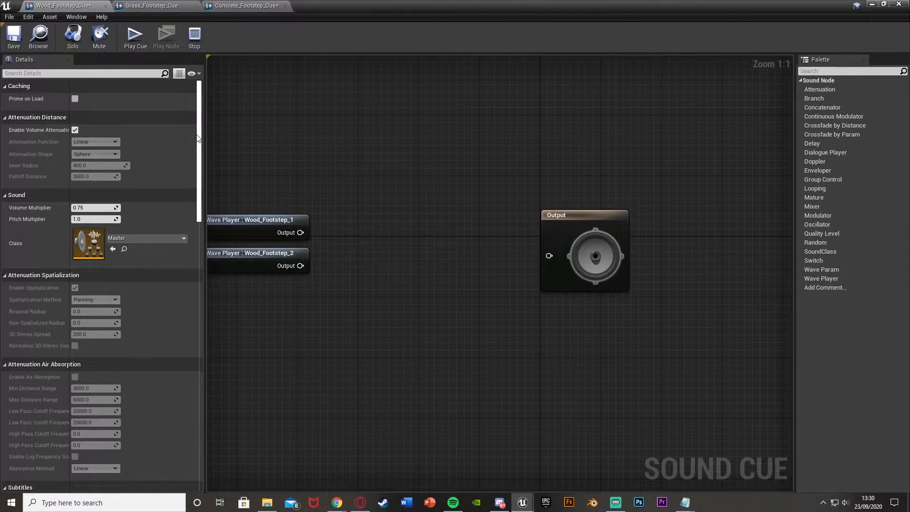
Step: Connect both wood wave players to a new Random node and route its output through a new Modulator node
drag(301, 232, 302, 266)
text(rand)
key(Return)
drag(391, 238, 549, 256)
text(mod)
key(Return)
Step: Line up the wave player, Random and Modulator nodes with Output, and save and close Wood_Footstep_Cue
right_drag(213, 209, 349, 205)
drag(397, 170, 486, 283)
drag(495, 230, 486, 246)
click(557, 286)
right_drag(564, 288, 517, 312)
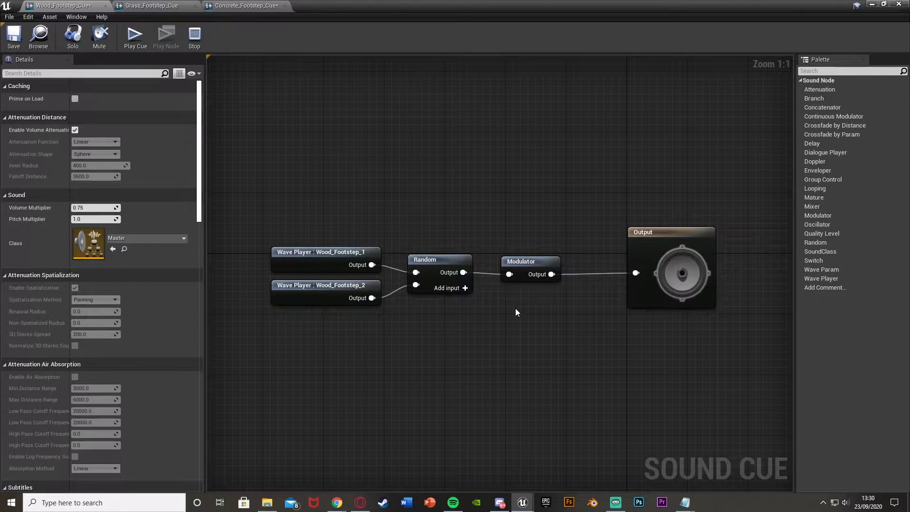
click(19, 34)
click(106, 6)
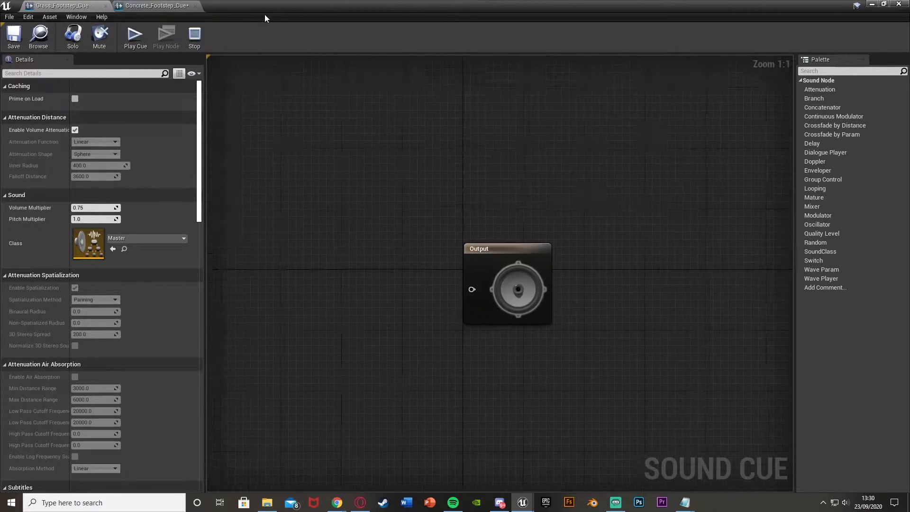
Step: Add Grass_Footstep_1 and Grass_Footstep_2 to the Grass_Footstep_Cue graph and position them on the input side of Output
double_click(301, 10)
click(121, 399)
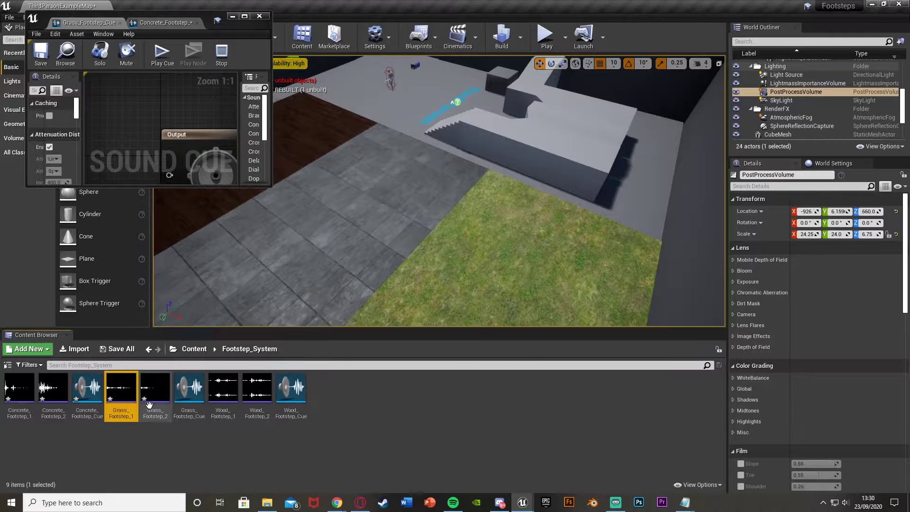
ctrl+click(148, 407)
drag(136, 408, 122, 153)
click(244, 16)
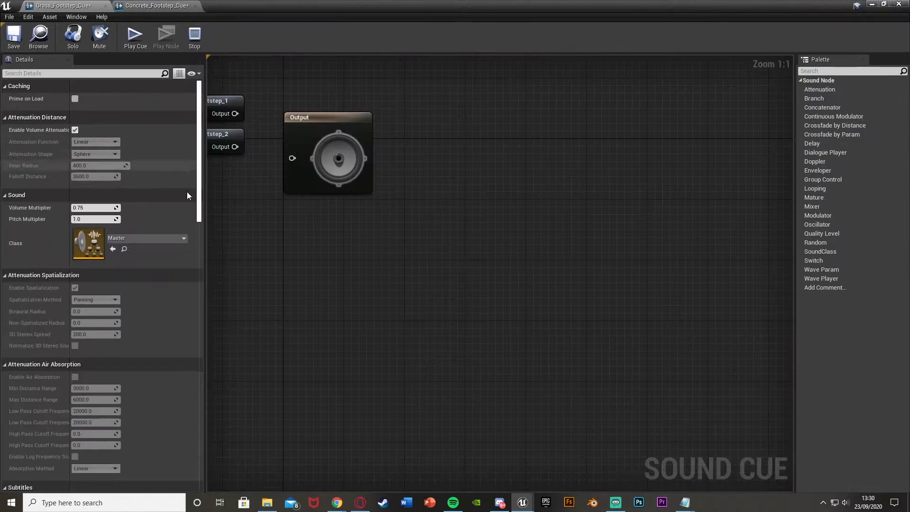
drag(378, 191, 262, 240)
right_drag(282, 220, 364, 227)
drag(351, 218, 332, 202)
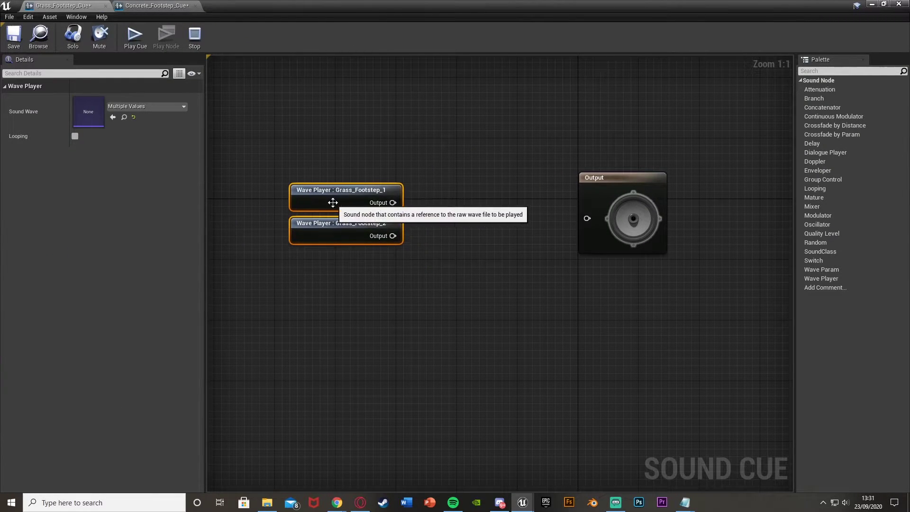
Step: Connect both grass wave players to a new Random node and add a Modulator node after it
drag(393, 203, 449, 209)
text(random)
click(492, 231)
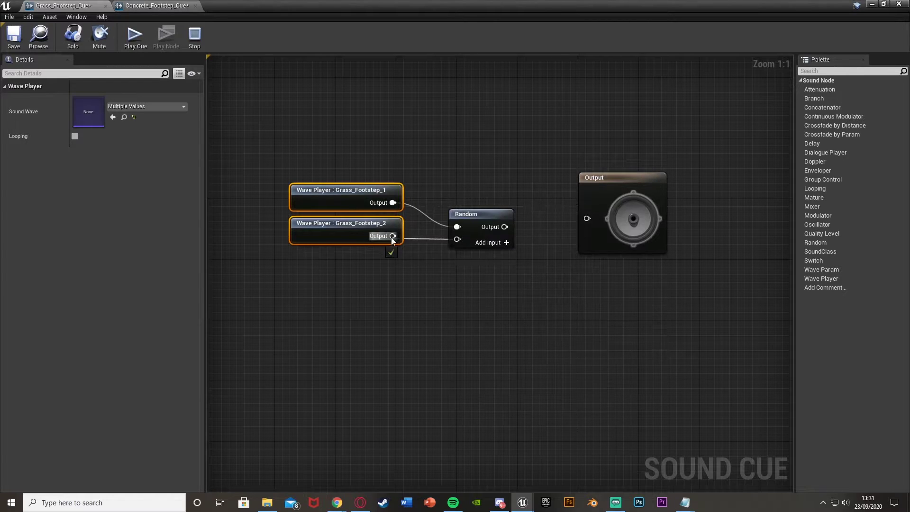
drag(475, 215, 585, 218)
text(mod)
key(Return)
Step: Connect the grass cue's Modulator to Output and align the wave player and Random nodes with it
drag(315, 272, 433, 212)
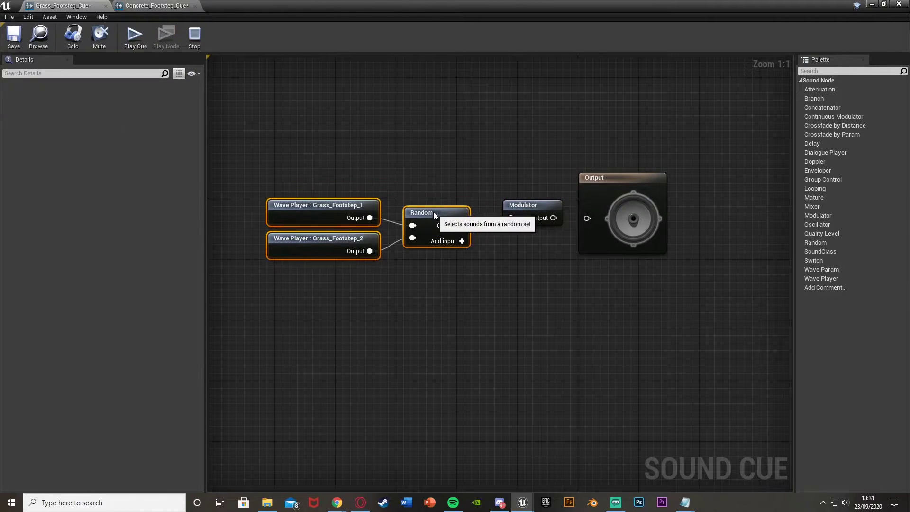
drag(586, 219, 553, 218)
drag(375, 225, 376, 218)
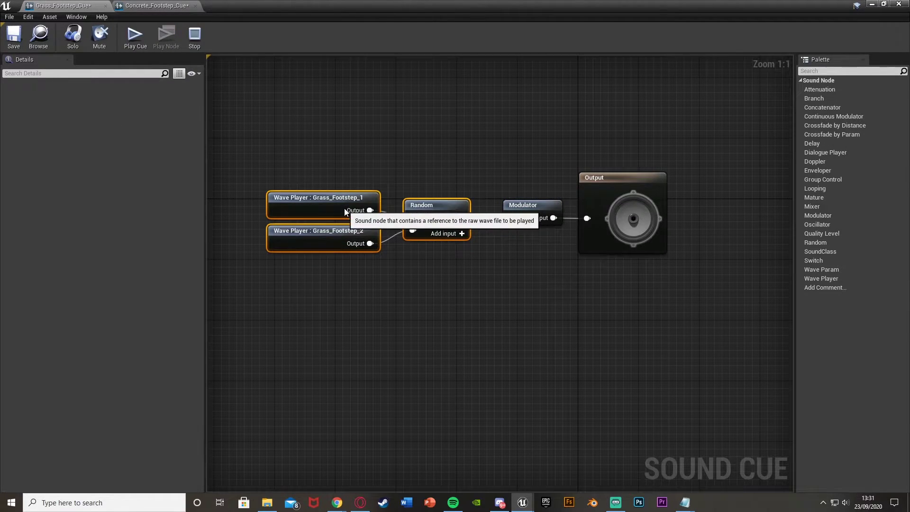
click(456, 273)
Step: Add a third input to the grass cue's Random node and remove it again
click(462, 233)
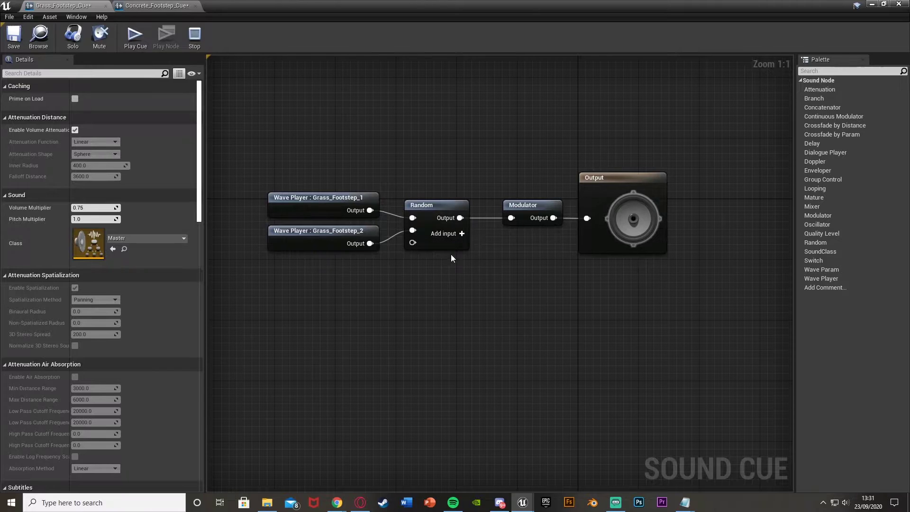
click(418, 244)
click(427, 248)
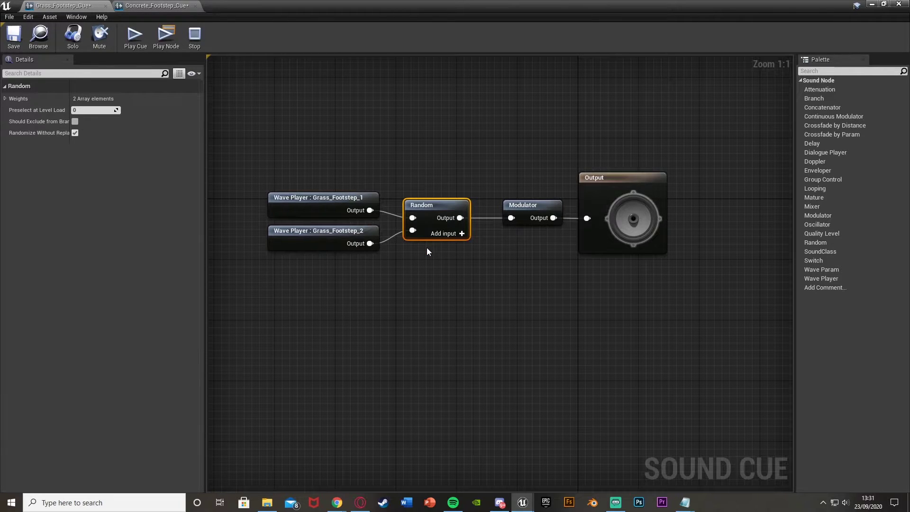
drag(433, 324, 508, 128)
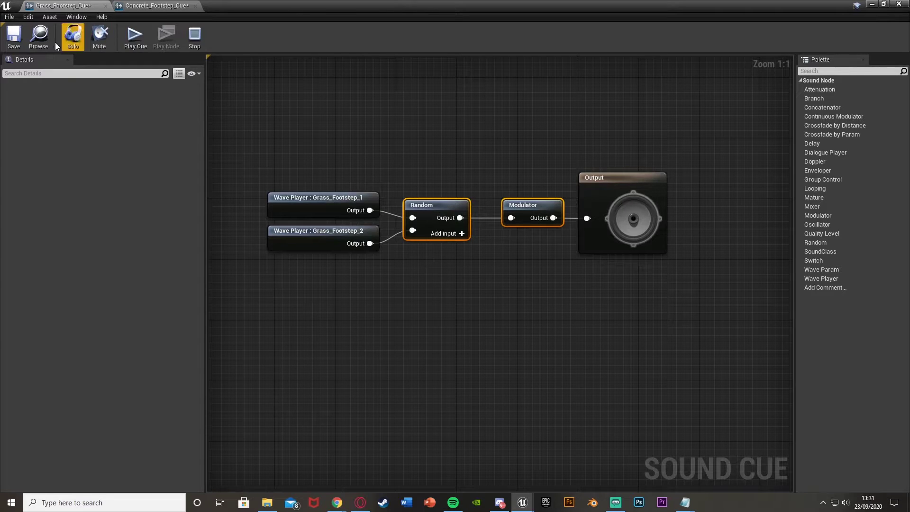
Step: Save and close Grass_Footstep_Cue
click(21, 36)
click(105, 5)
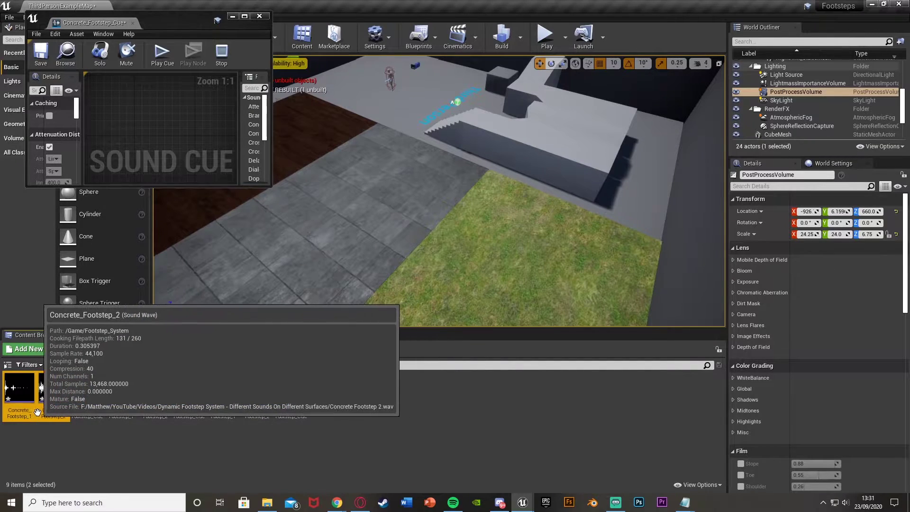
Step: Add Concrete_Footstep_1 and Concrete_Footstep_2 as wave players to the Concrete_Footstep_Cue graph and maximise its editor
ctrl+click(53, 394)
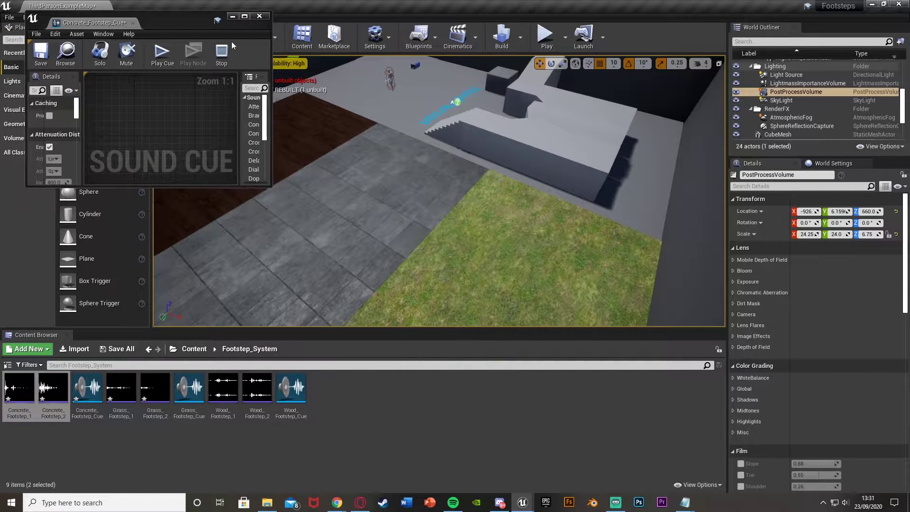
click(245, 16)
drag(236, 140, 238, 337)
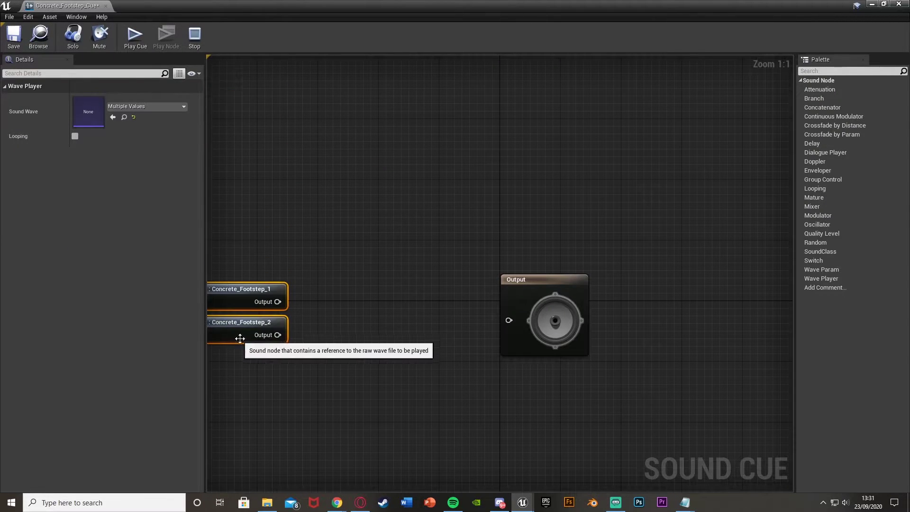
Step: Paste the Random and Modulator nodes into the concrete cue, connecting both wave players to Random and the Modulator to Output
click(369, 313)
key(ctrl+v)
drag(278, 302, 280, 334)
drag(339, 327, 332, 305)
drag(460, 312, 510, 321)
right_drag(427, 351, 502, 310)
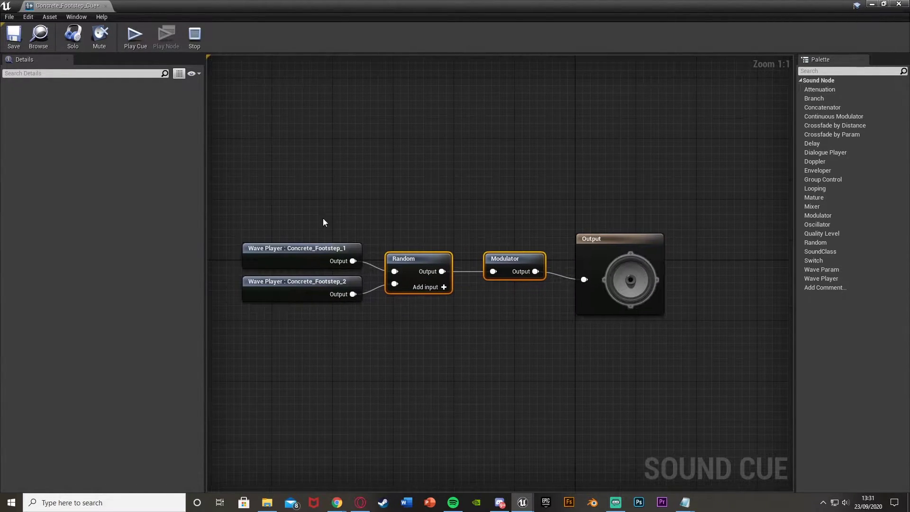
Step: Align the concrete cue's wave player, Random and Modulator nodes with Output, then save and close Concrete_Footstep_Cue
drag(323, 218, 502, 327)
mouse_move(425, 259)
mouse_down()
mouse_move(425, 275)
mouse_move(425, 267)
mouse_up()
click(379, 204)
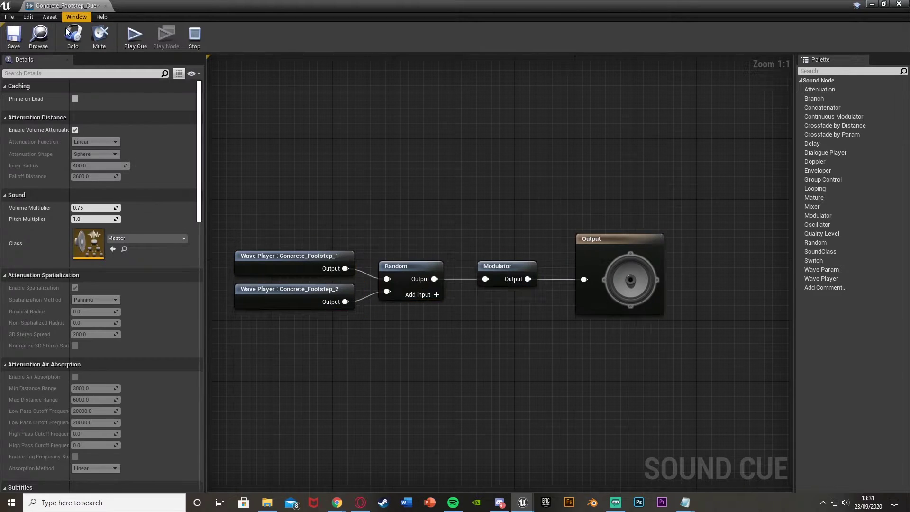
click(19, 33)
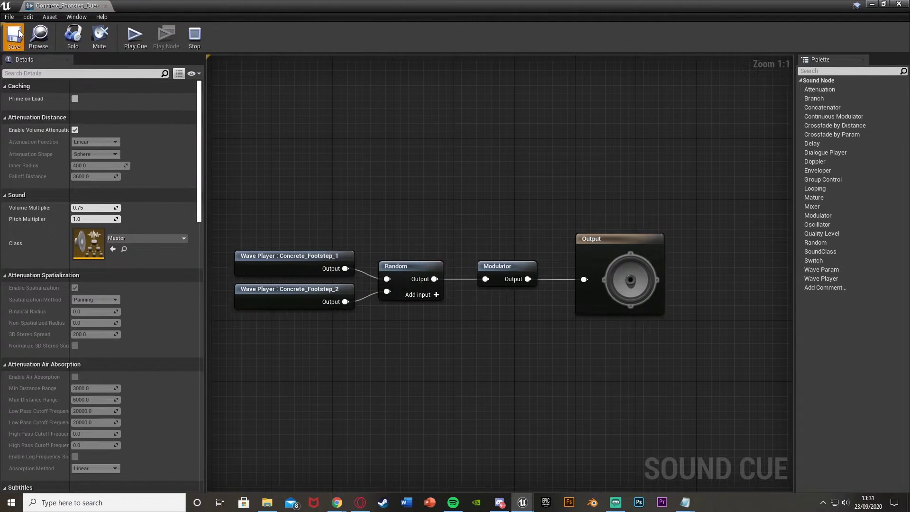
click(108, 6)
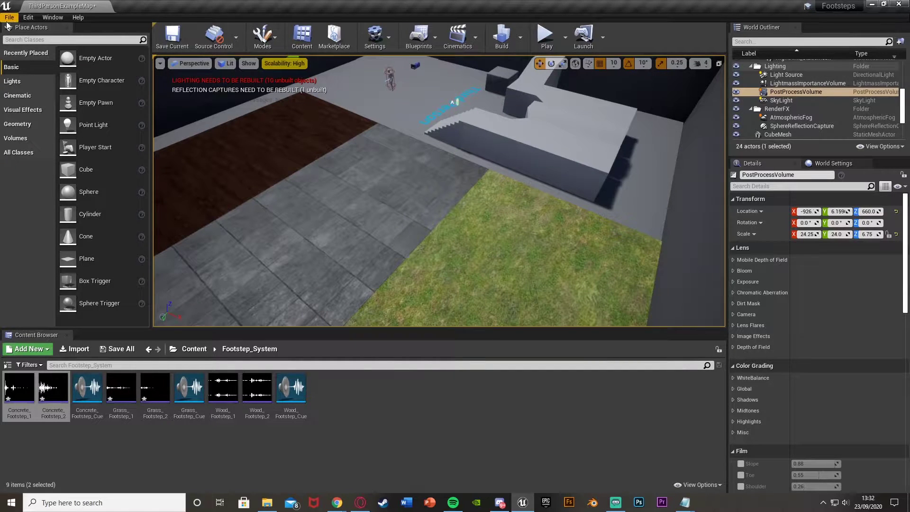
Step: Deselect the PostProcessVolume in the level
right_drag(360, 190, 303, 137)
right_drag(513, 219, 542, 204)
key(Escape)
right_drag(461, 217, 458, 251)
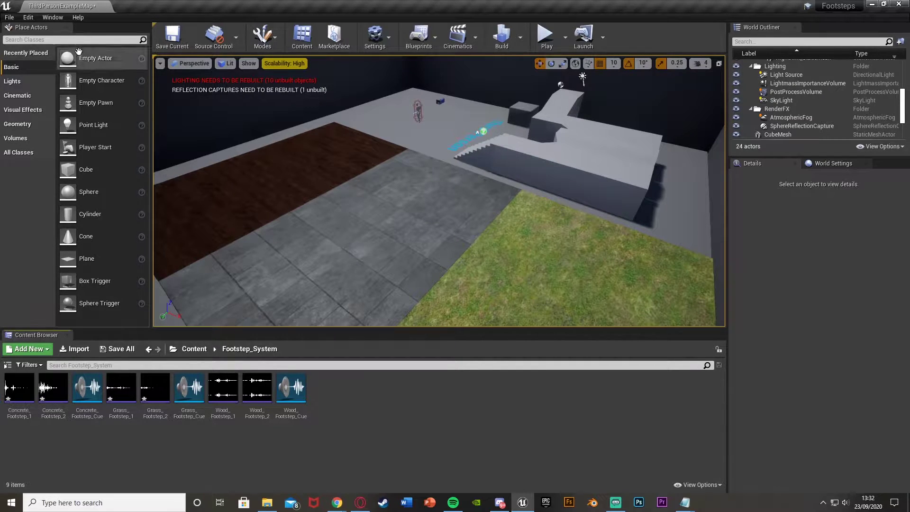
Step: Open the Physics section under Engine in the Project Settings
click(27, 17)
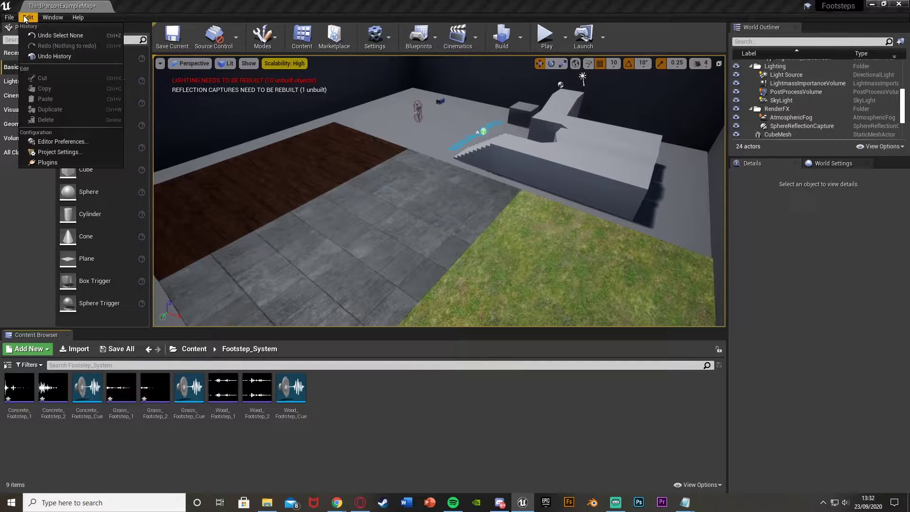
click(64, 152)
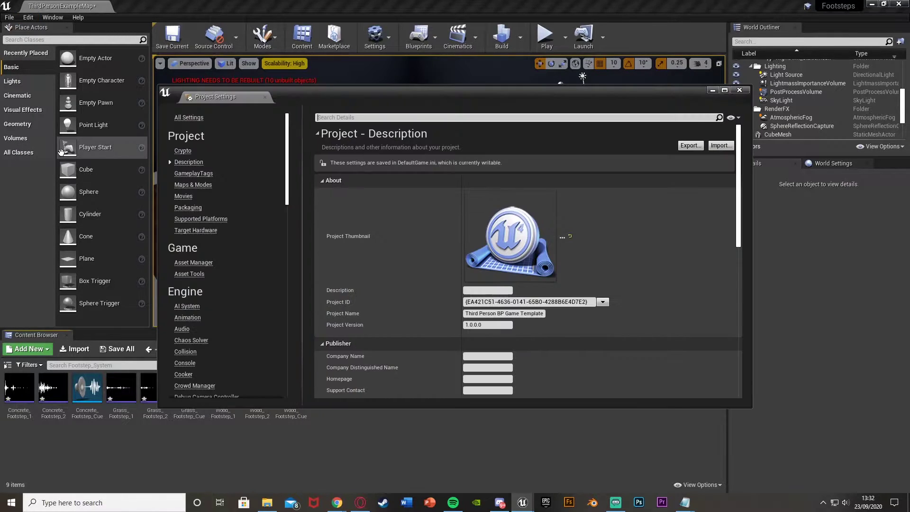
scroll(244, 289, down, 5)
scroll(207, 332, down, 2)
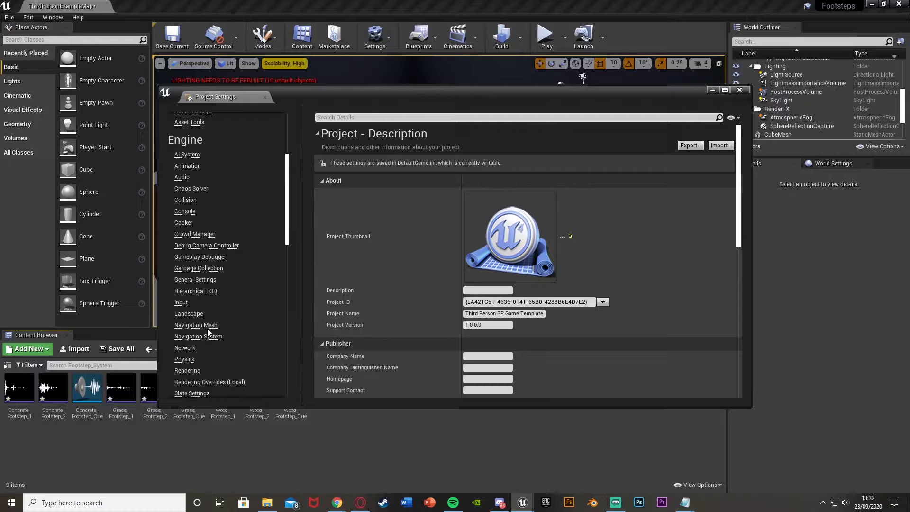
click(184, 359)
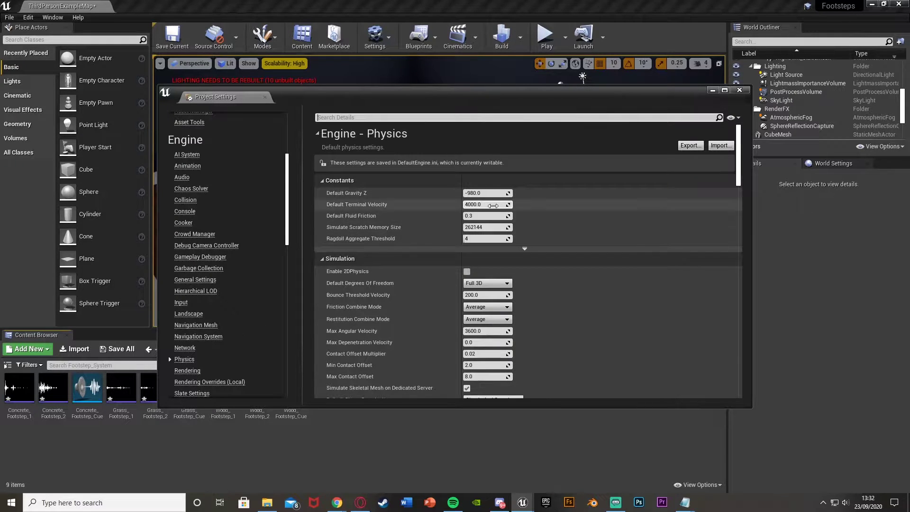
Step: Name the physical surfaces SurfaceType1 Grass, SurfaceType2 Wood and SurfaceType3 Concrete
scroll(423, 264, down, 3)
scroll(423, 264, down, 10)
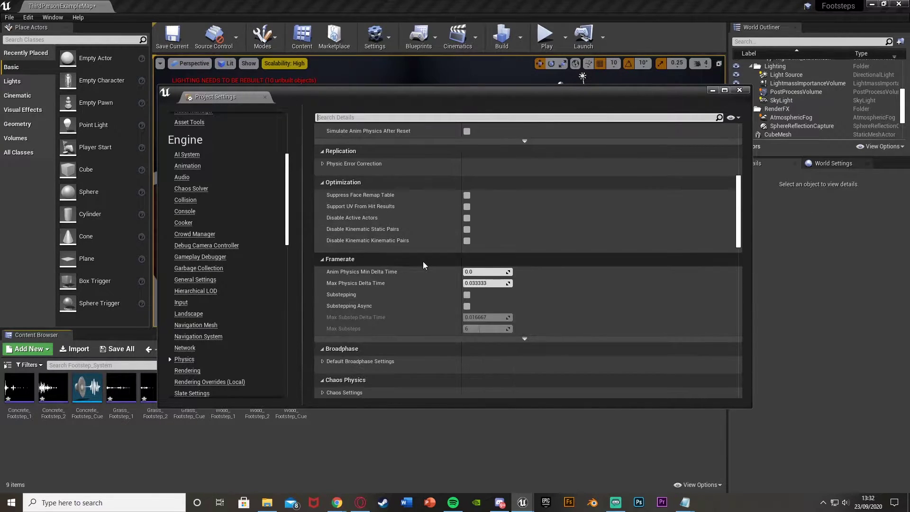
scroll(423, 261, down, 3)
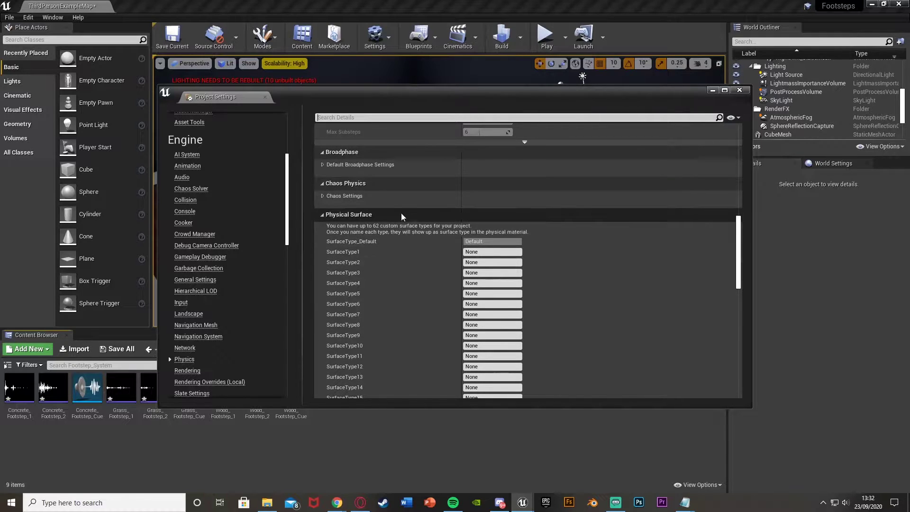
scroll(412, 212, down, 2)
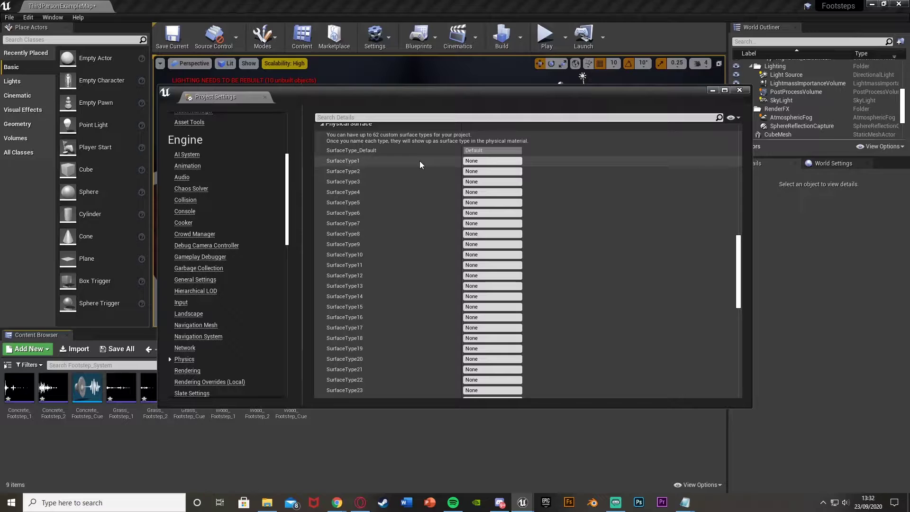
click(479, 161)
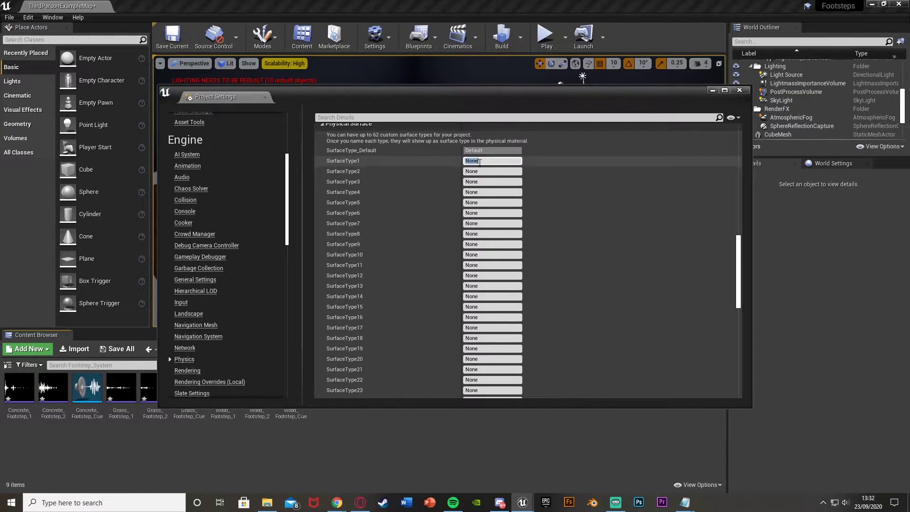
text(Grass)
click(484, 172)
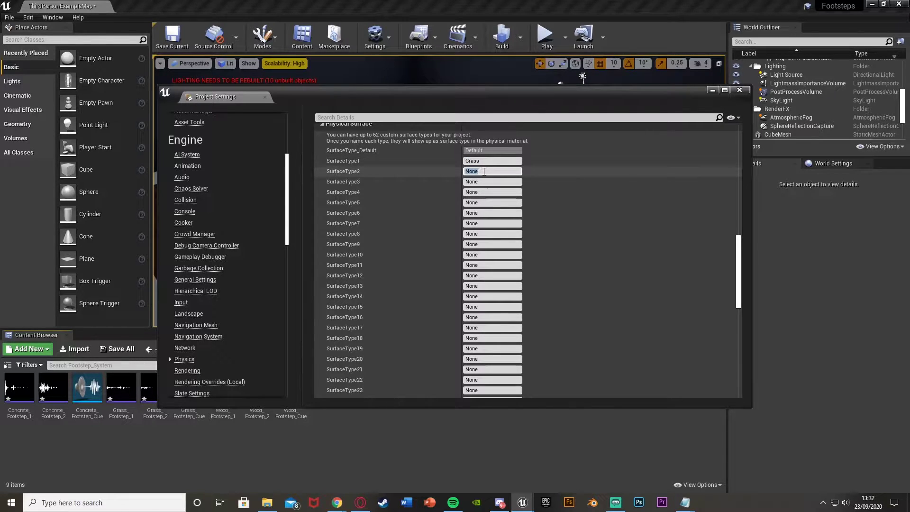
text(Wood)
click(486, 181)
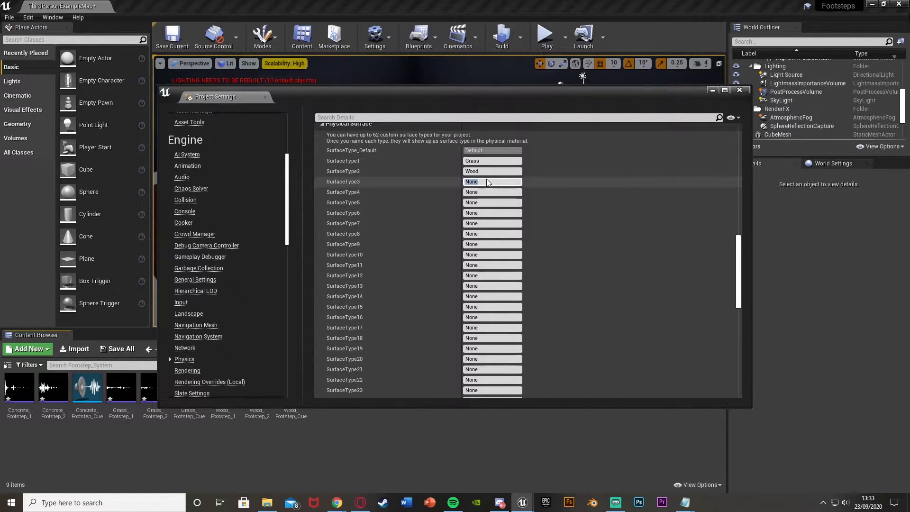
text(Concrete)
key(Return)
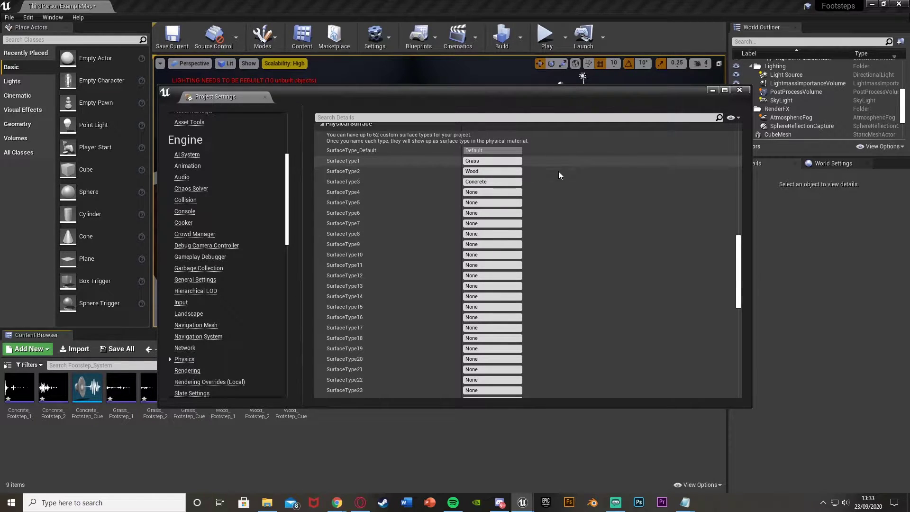
Step: Review the list of available surface types and close the Project Settings
scroll(558, 171, down, 12)
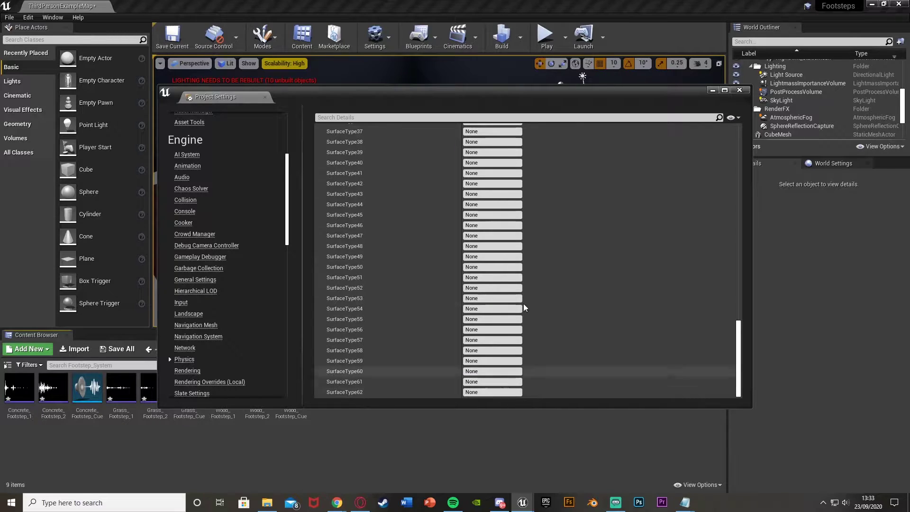
scroll(439, 315, up, 12)
scroll(439, 315, up, 2)
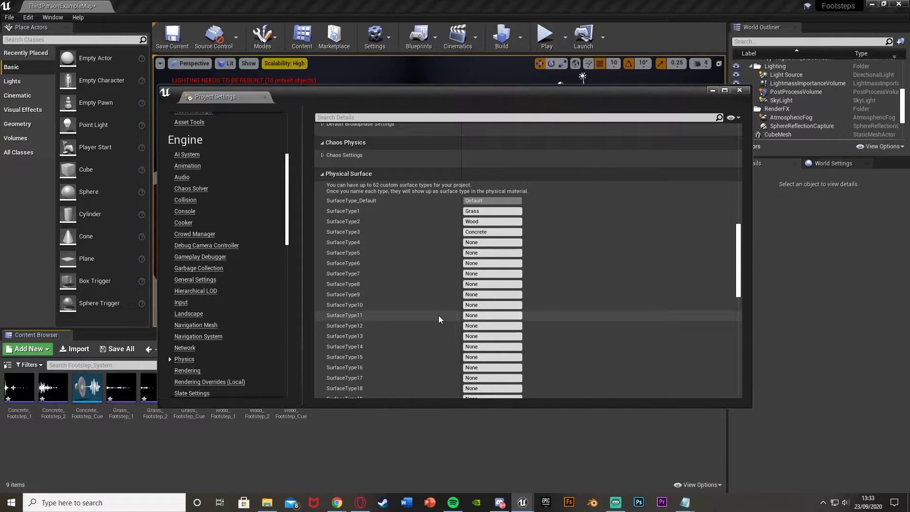
scroll(439, 314, up, 2)
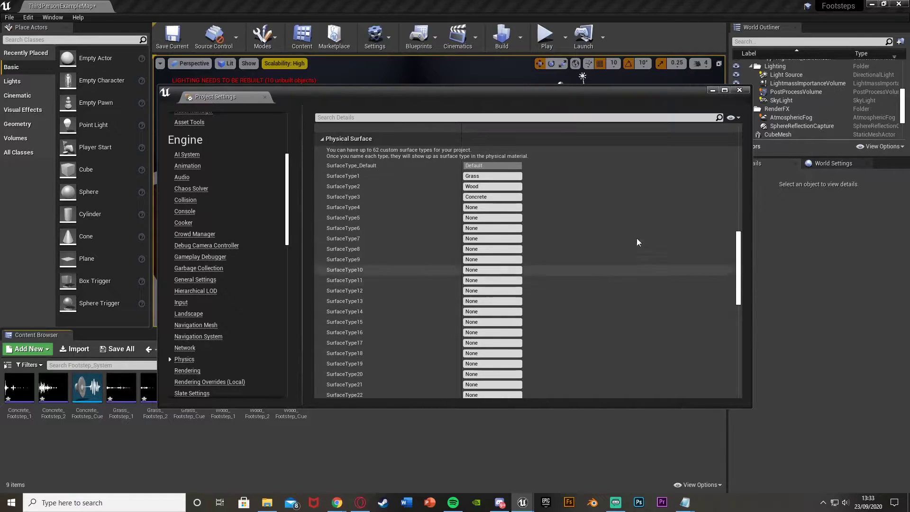
click(738, 91)
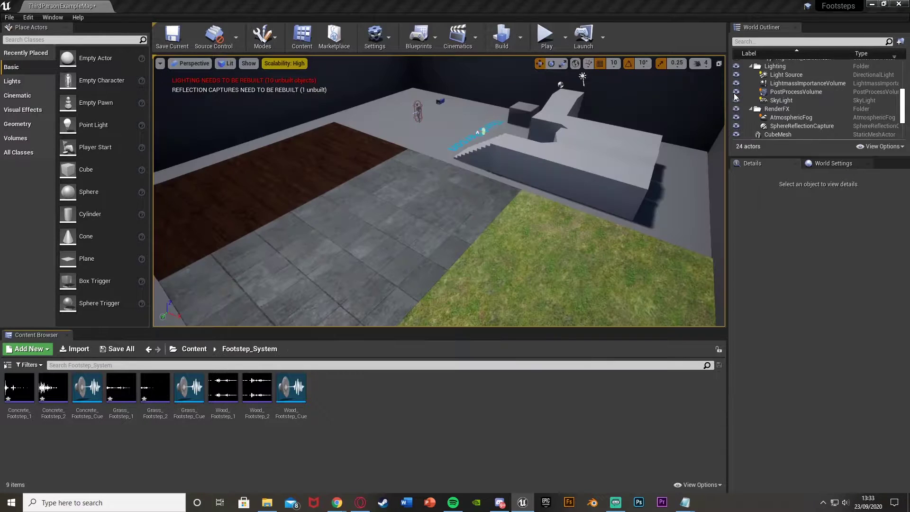
Step: Create a Physical Material of class PhysicalMaterial in the Footstep_System folder and name it Wood_Footstep_PM
right_click(362, 391)
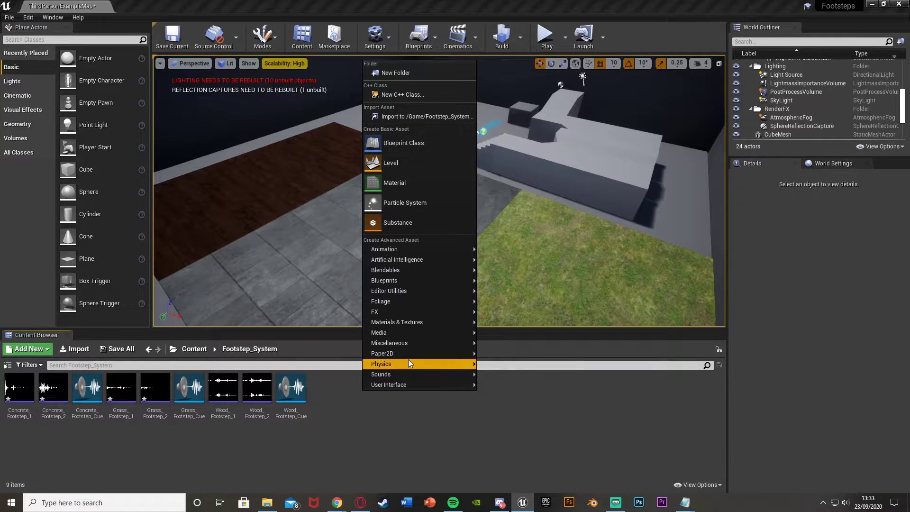
mouse_move(409, 363)
click(513, 435)
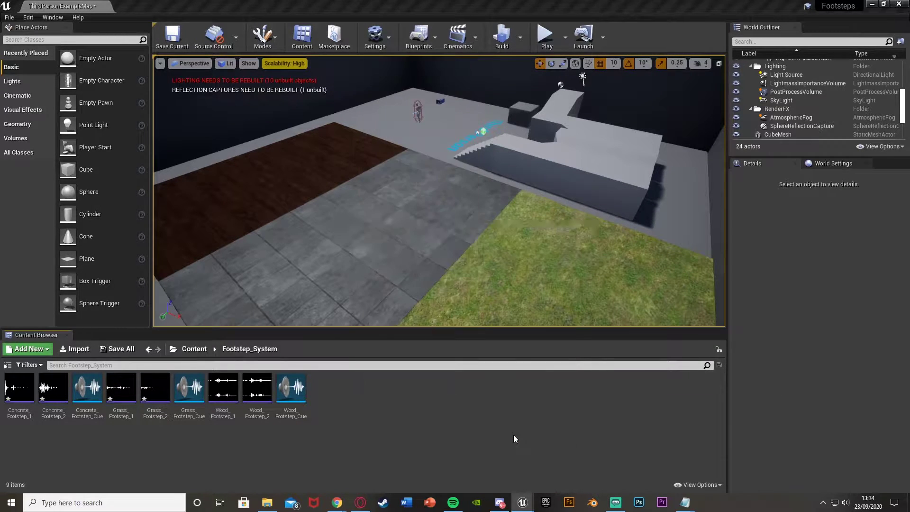
click(383, 174)
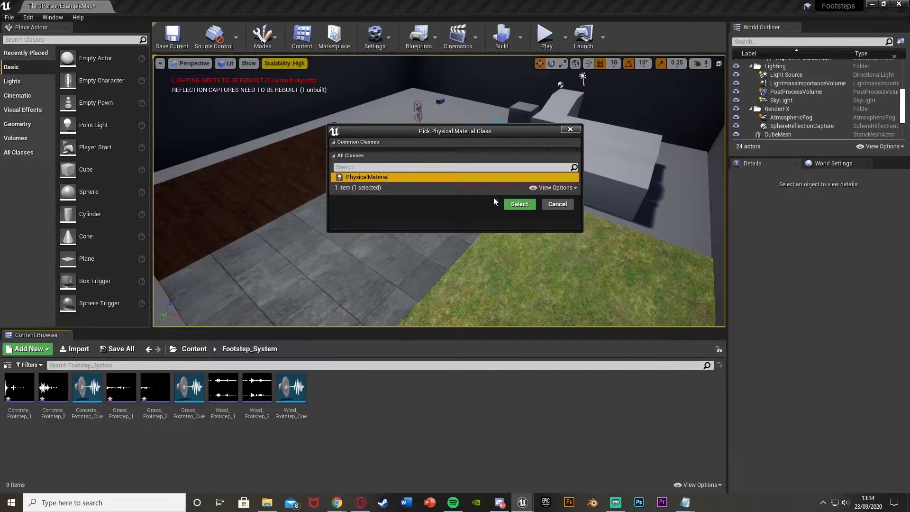
click(520, 203)
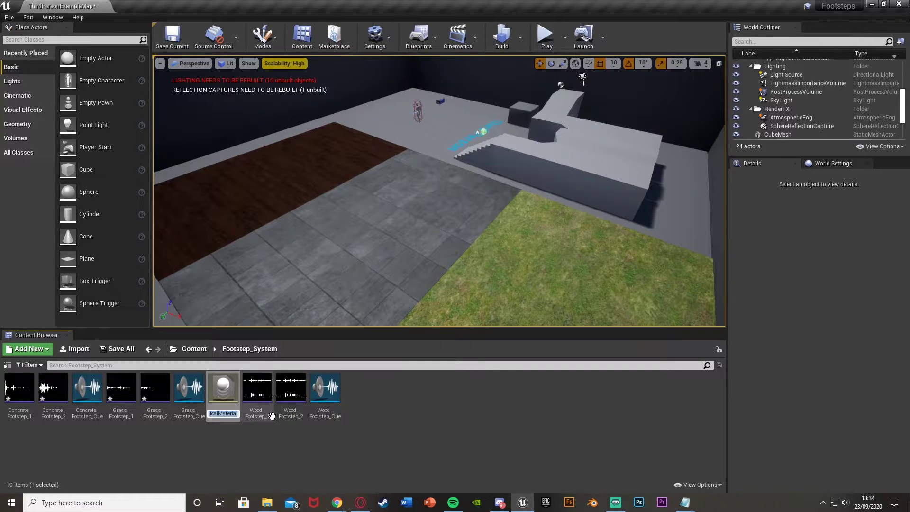
text(Wood_Foot)
text(step_PM)
key(Return)
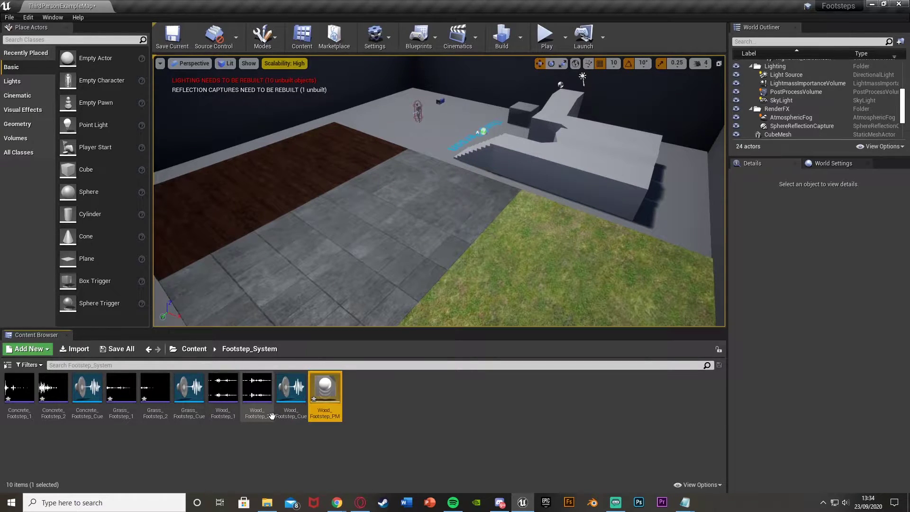
Step: Duplicate the Wood_Footstep_PM physical material twice in the same folder
click(327, 410)
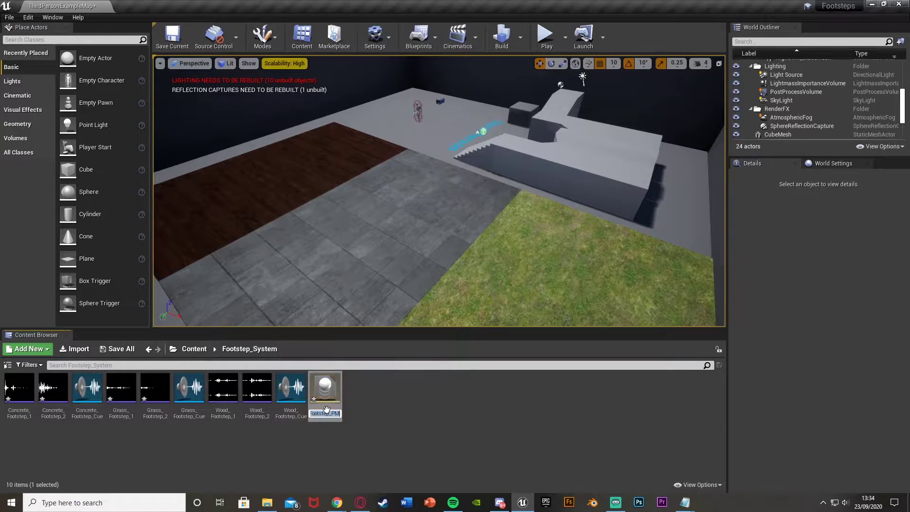
click(338, 425)
click(326, 391)
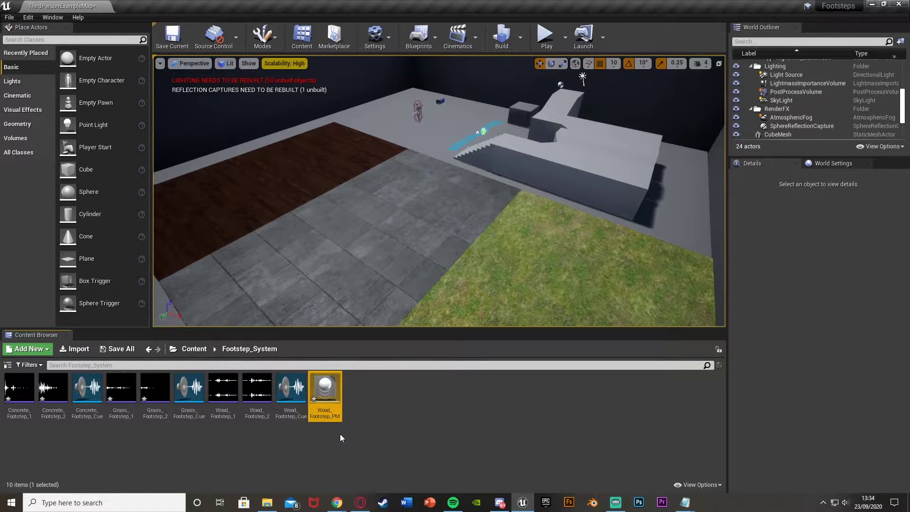
key(ctrl+w)
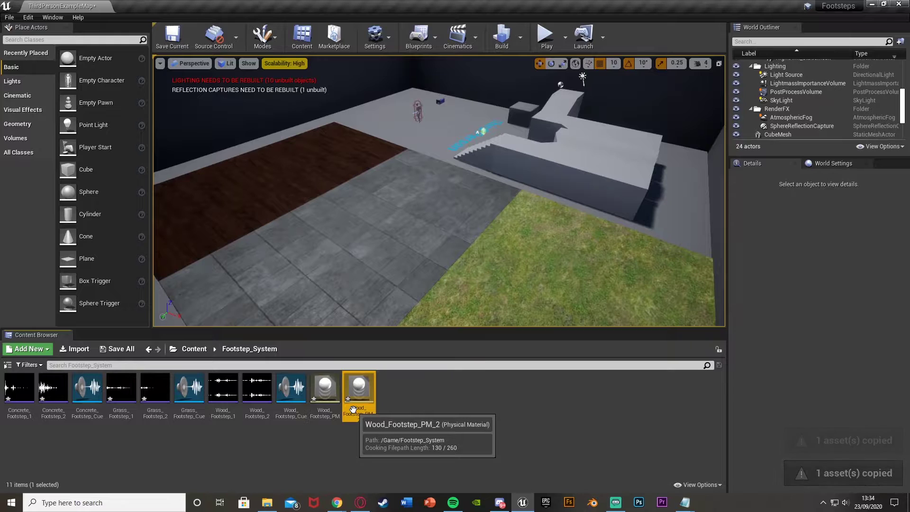
Step: Rename the first duplicate of the wood physical material to Grass_Footstep_PM
click(354, 411)
key(BackSpace)
key(BackSpace)
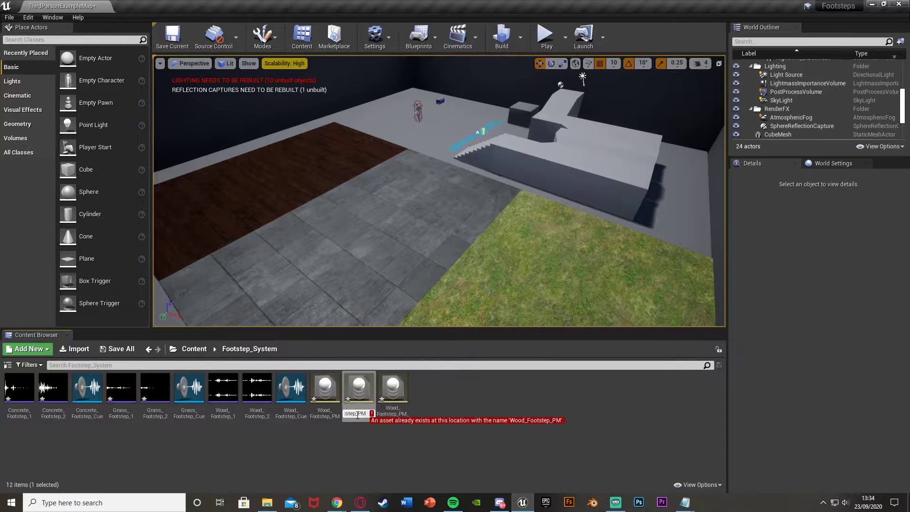
key(Left)
key(Left)
key(Left)
key(Left)
key(Left)
key(Left)
key(Left)
key(Left)
key(Left)
key(Left)
key(Left)
key(Left)
key(Delete)
key(Delete)
key(Delete)
key(Delete)
key(Delete)
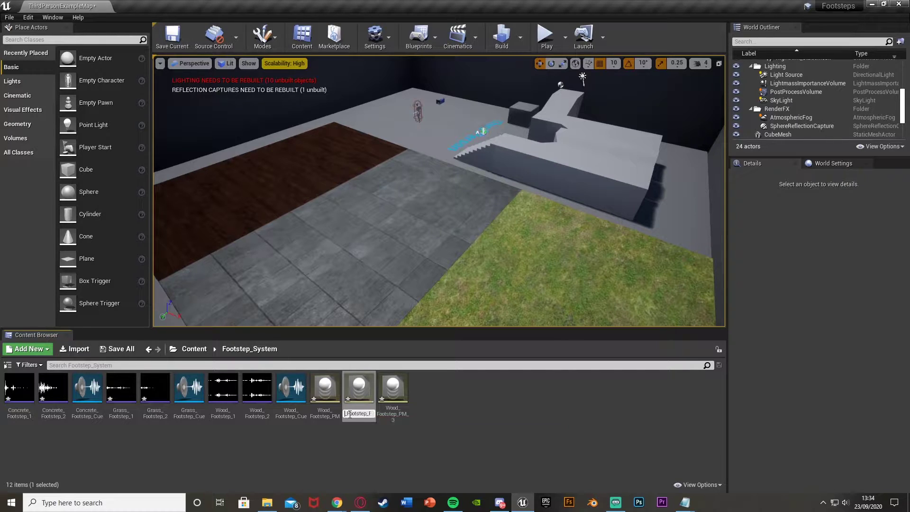
text(Grass_)
key(Return)
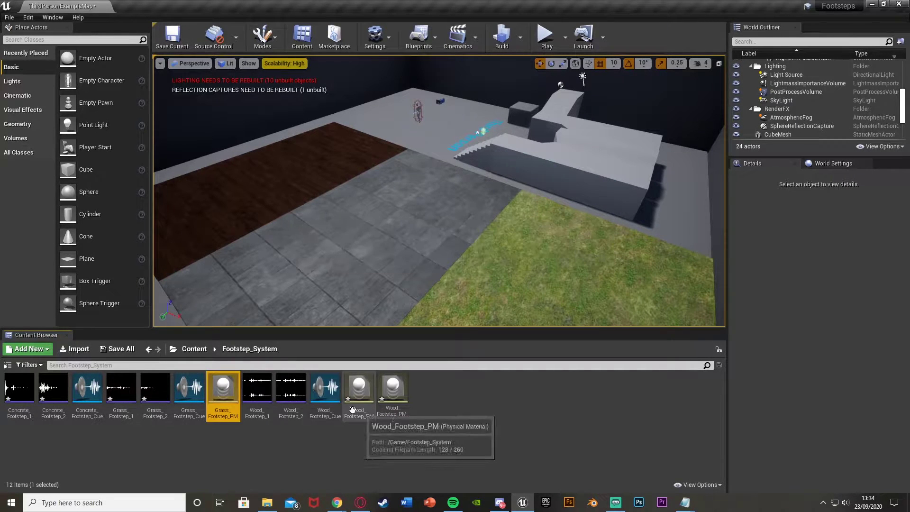
Step: Rename the remaining duplicate of the wood physical material to Concrete_Footstep_PM
click(388, 412)
key(F2)
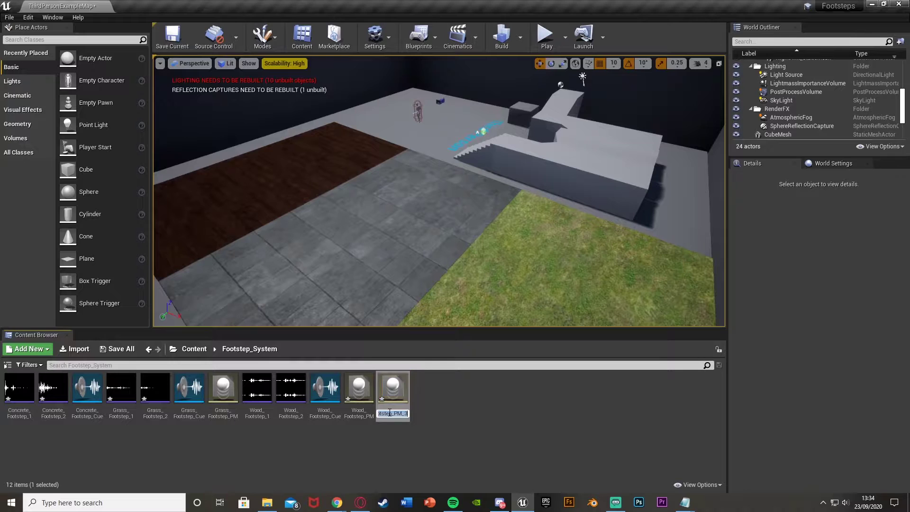
key(Right)
key(BackSpace)
key(BackSpace)
key(Home)
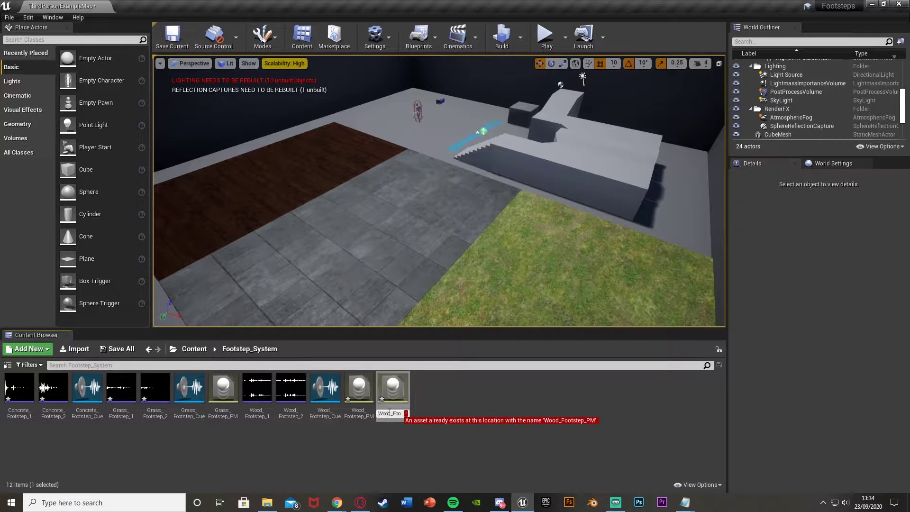
key(BackSpace)
key(BackSpace)
key(BackSpace)
key(BackSpace)
text(Concrete)
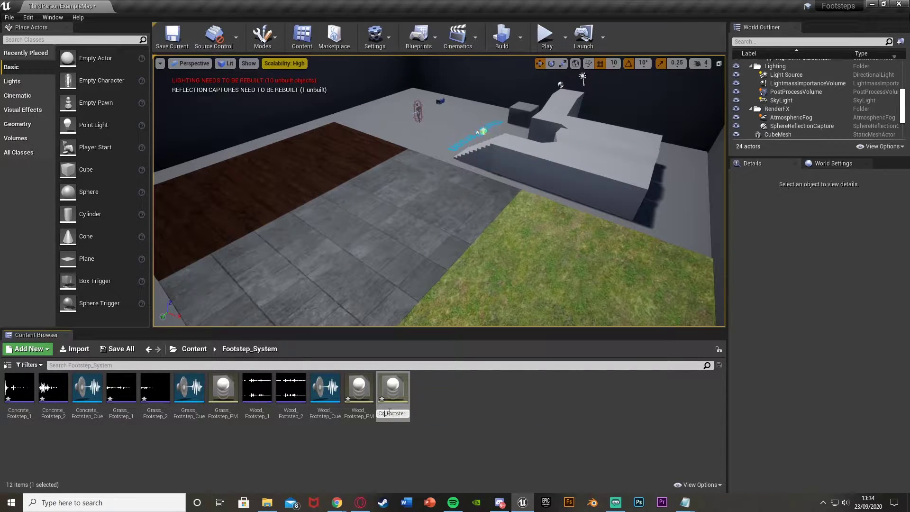
key(Return)
key(Return)
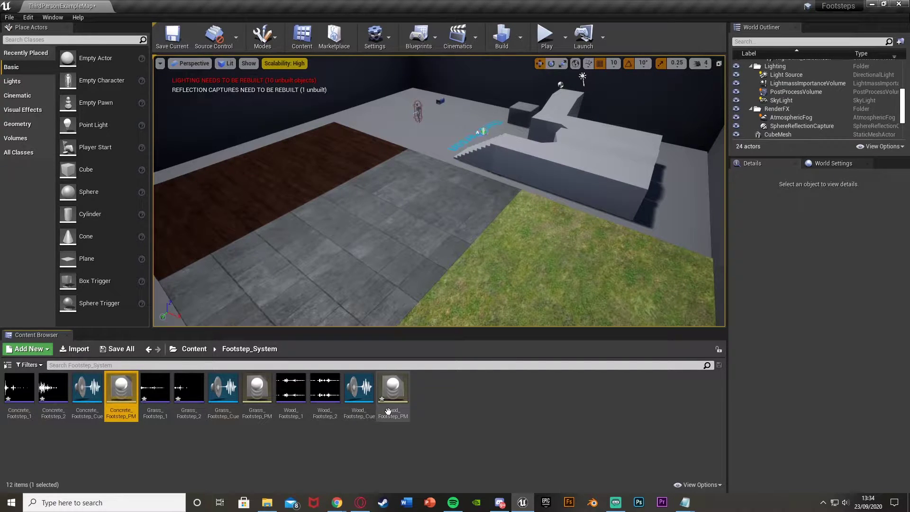
ctrl+click(256, 391)
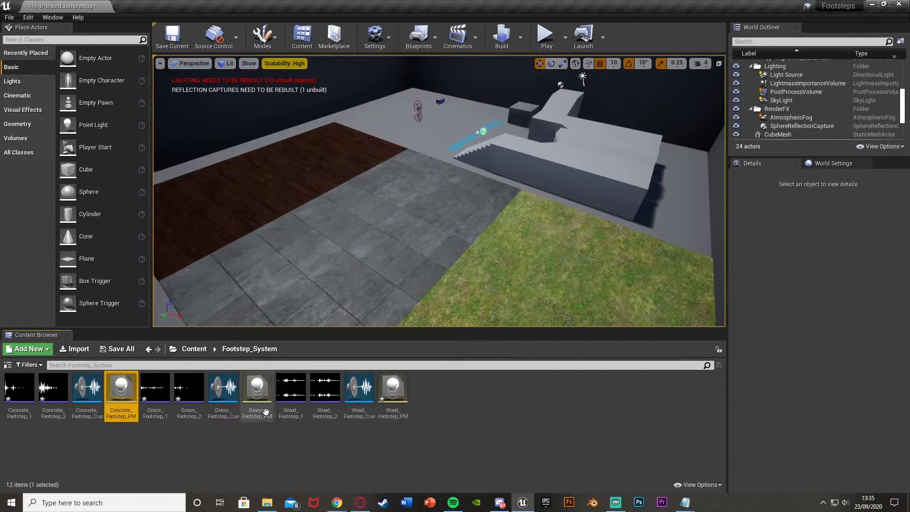
ctrl+click(398, 403)
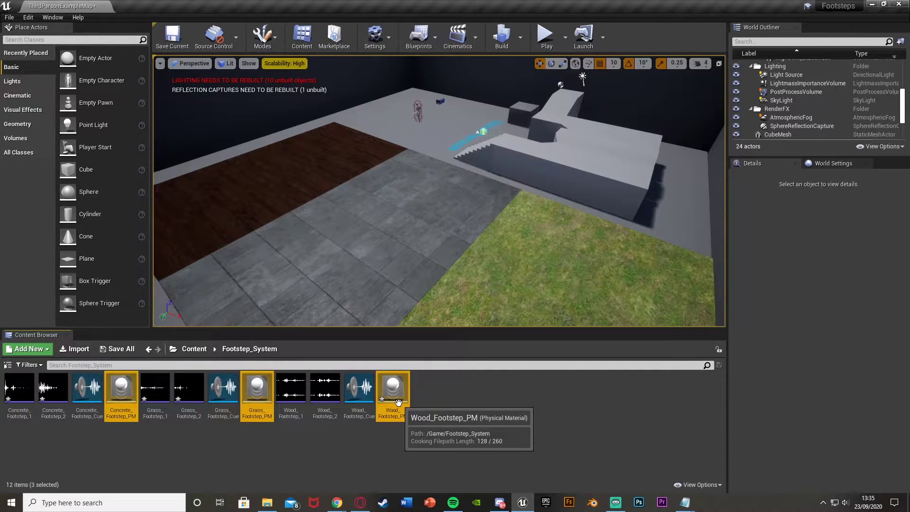
double_click(398, 403)
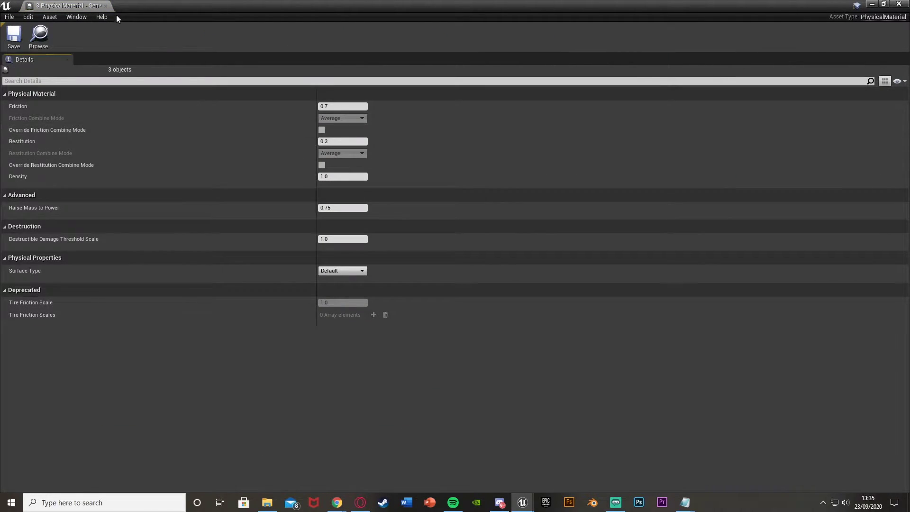
click(106, 6)
click(140, 421)
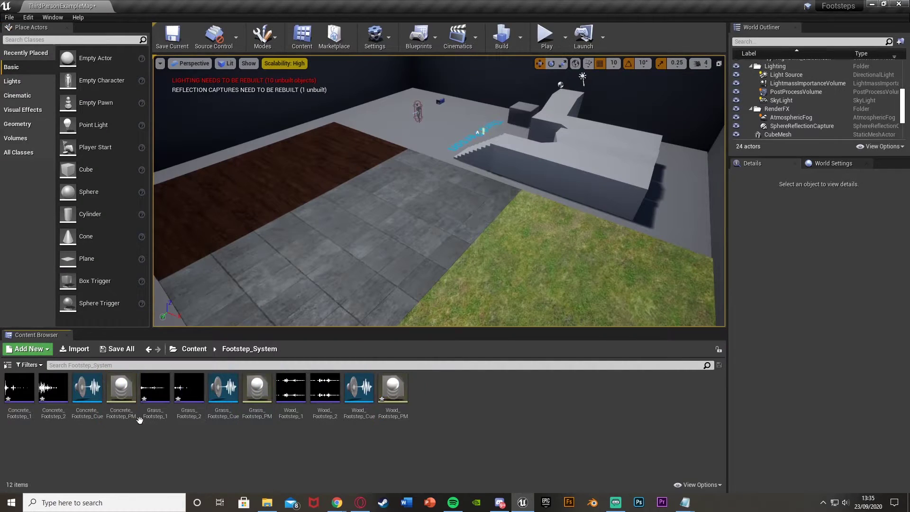
Step: Set the surface type of Concrete_Footstep_PM to Concrete, then save and close the asset
double_click(124, 411)
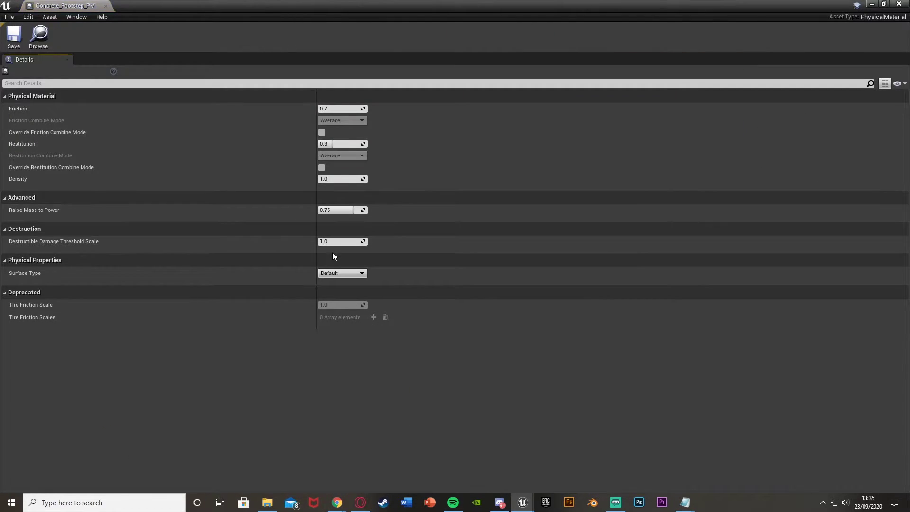
click(335, 273)
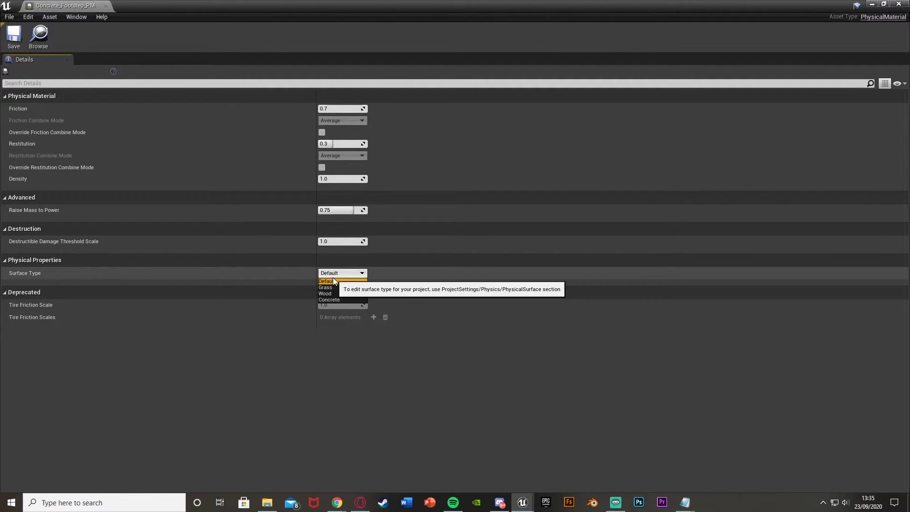
click(334, 299)
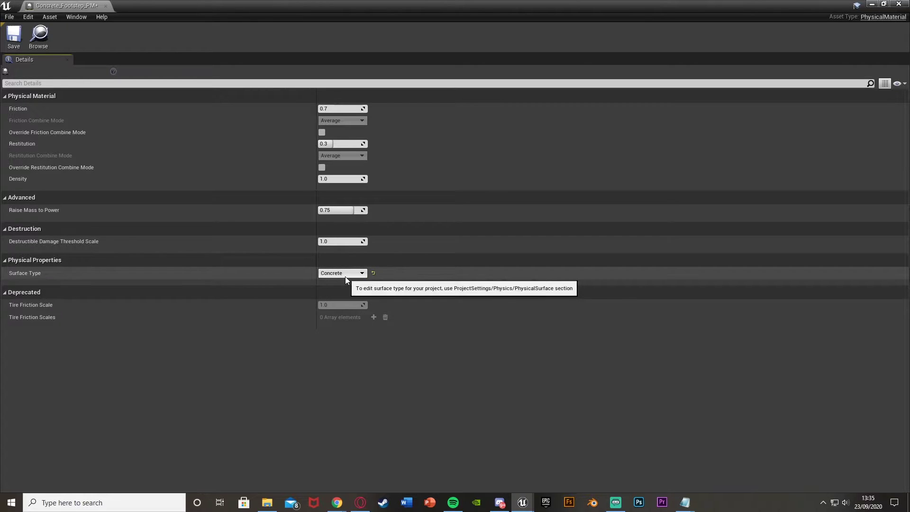
click(23, 35)
click(105, 6)
Step: Set the surface type of Grass_Footstep_PM to Grass, then save and close the asset
click(256, 412)
double_click(257, 412)
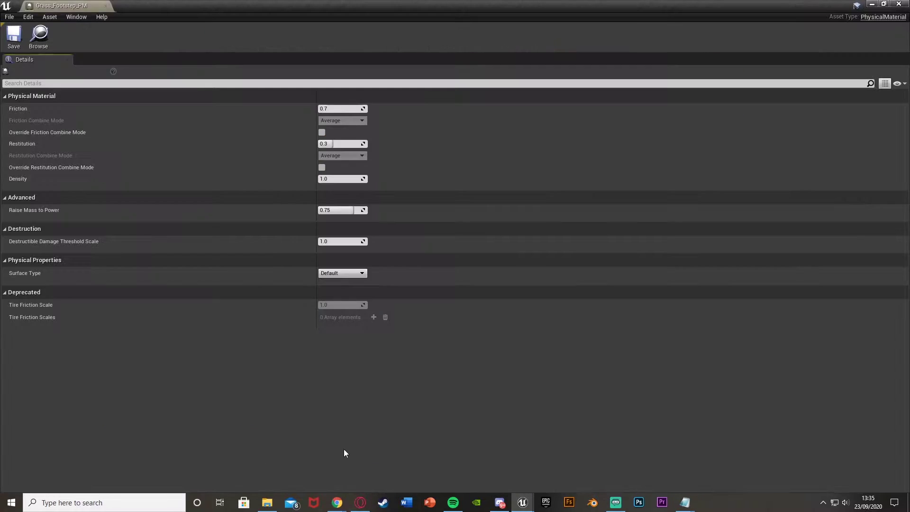
click(342, 273)
click(333, 287)
click(14, 35)
click(105, 5)
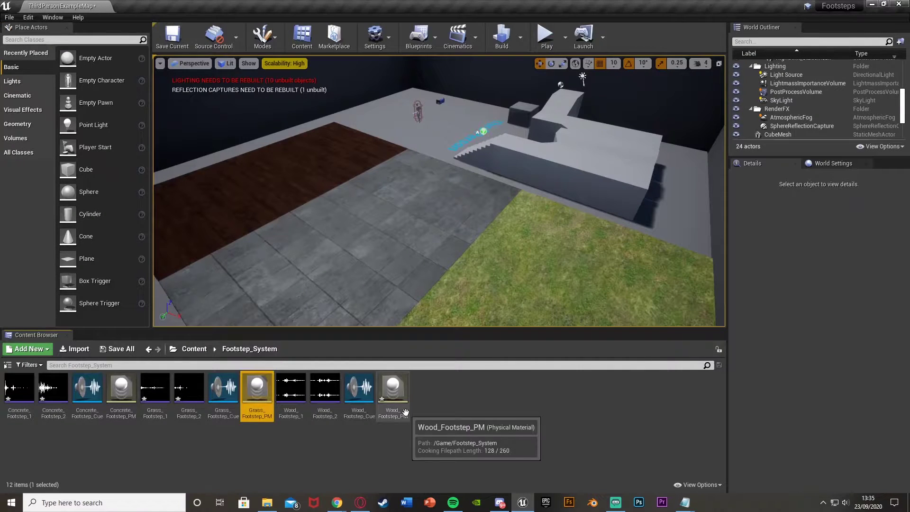
Step: Set the surface type of Wood_Footstep_PM to Wood and save the asset
double_click(393, 394)
click(337, 273)
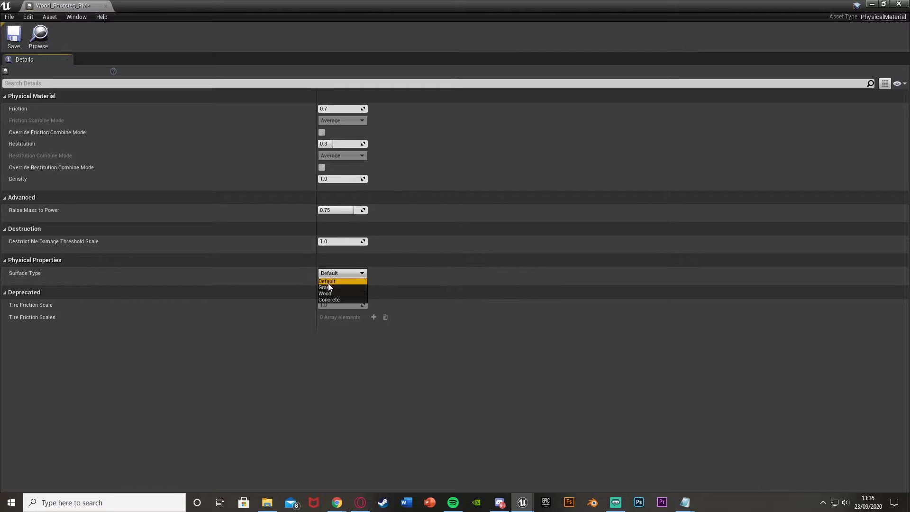
click(331, 294)
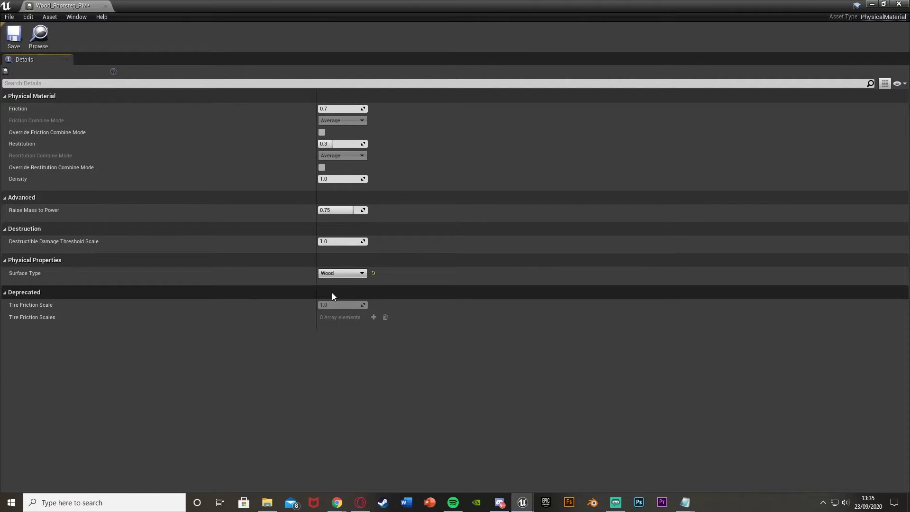
click(14, 35)
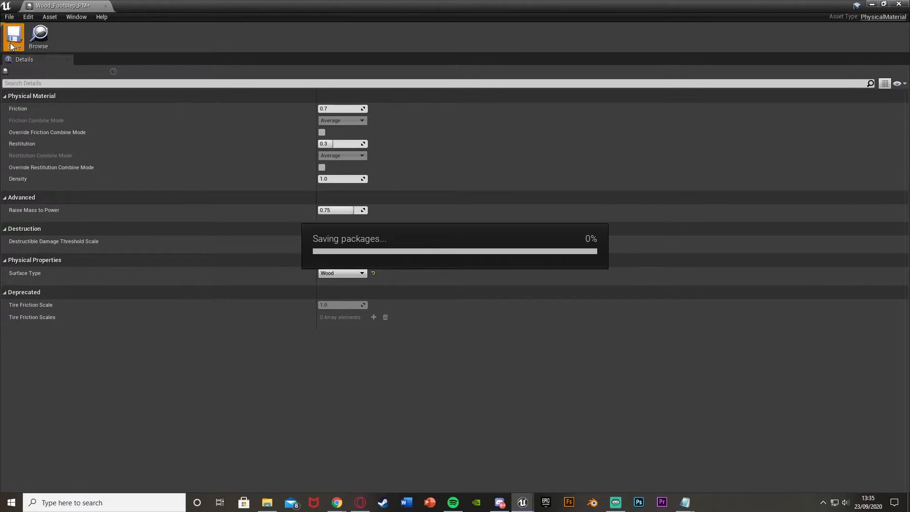